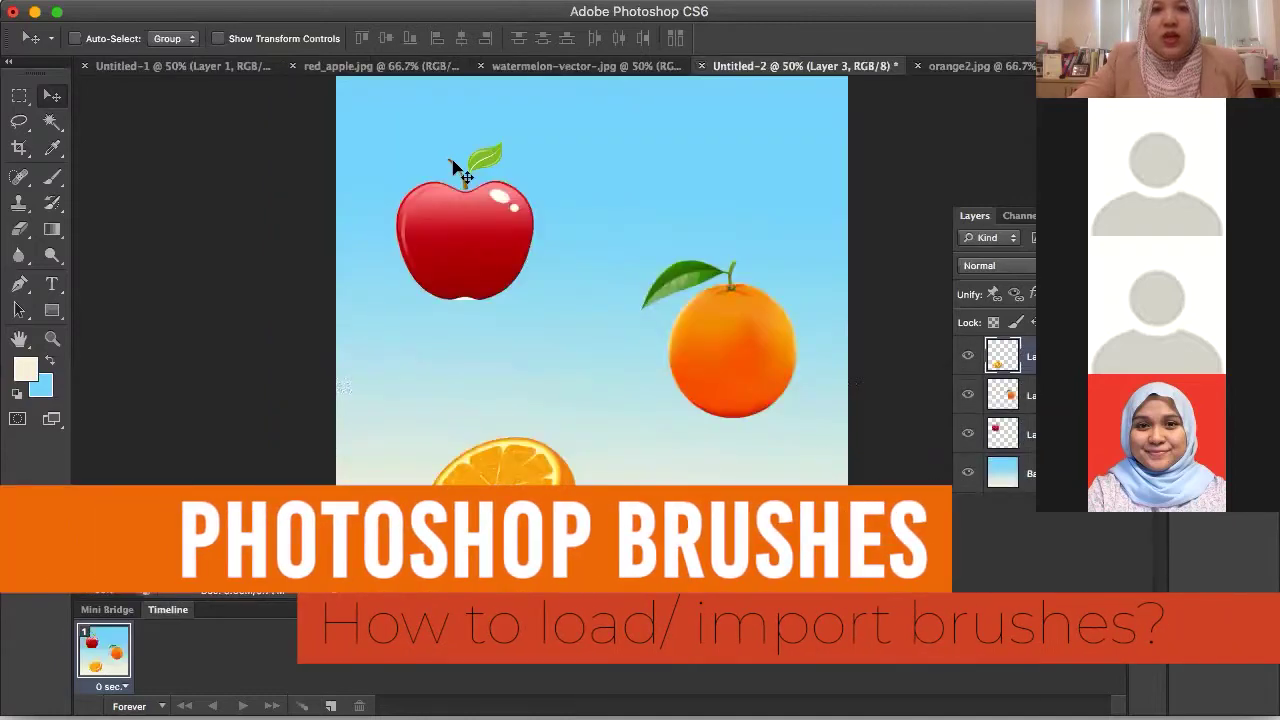
- Look over orange2.jpg, watermelon-vector.jpg and red_apple.jpg, ending back on Untitled-1
left_click(177, 65)
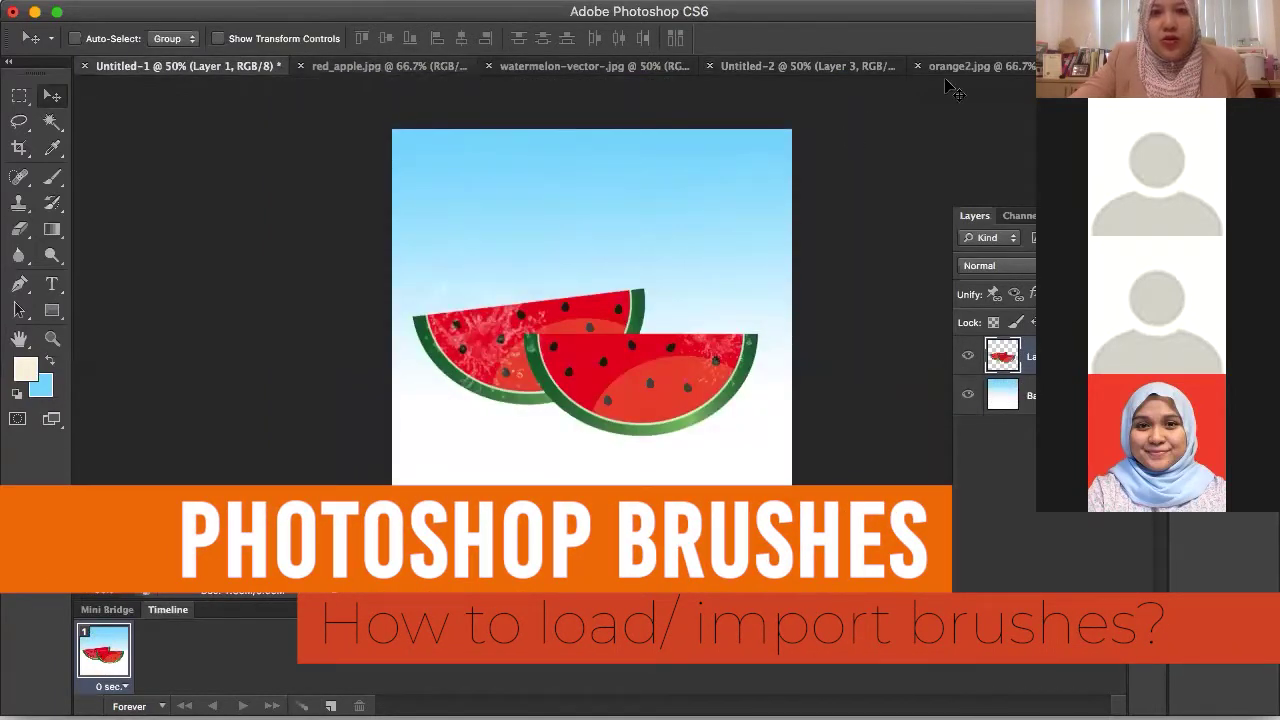
left_click(972, 68)
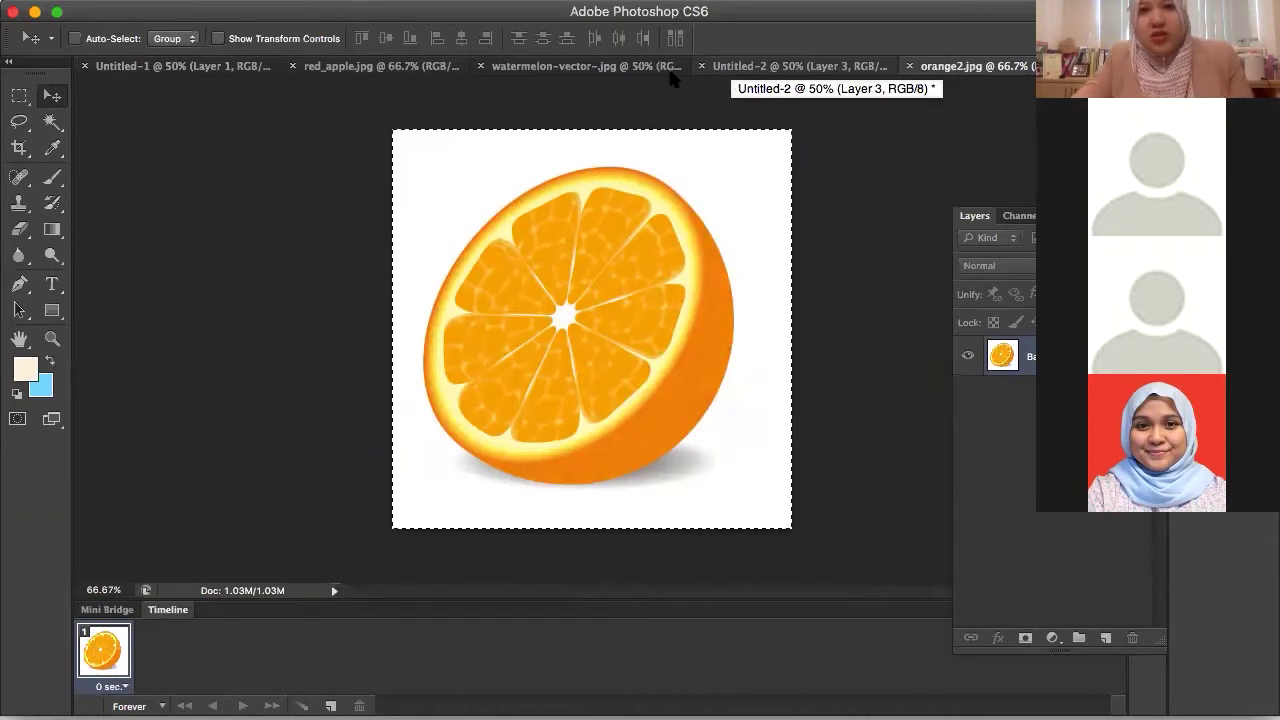
left_click(615, 68)
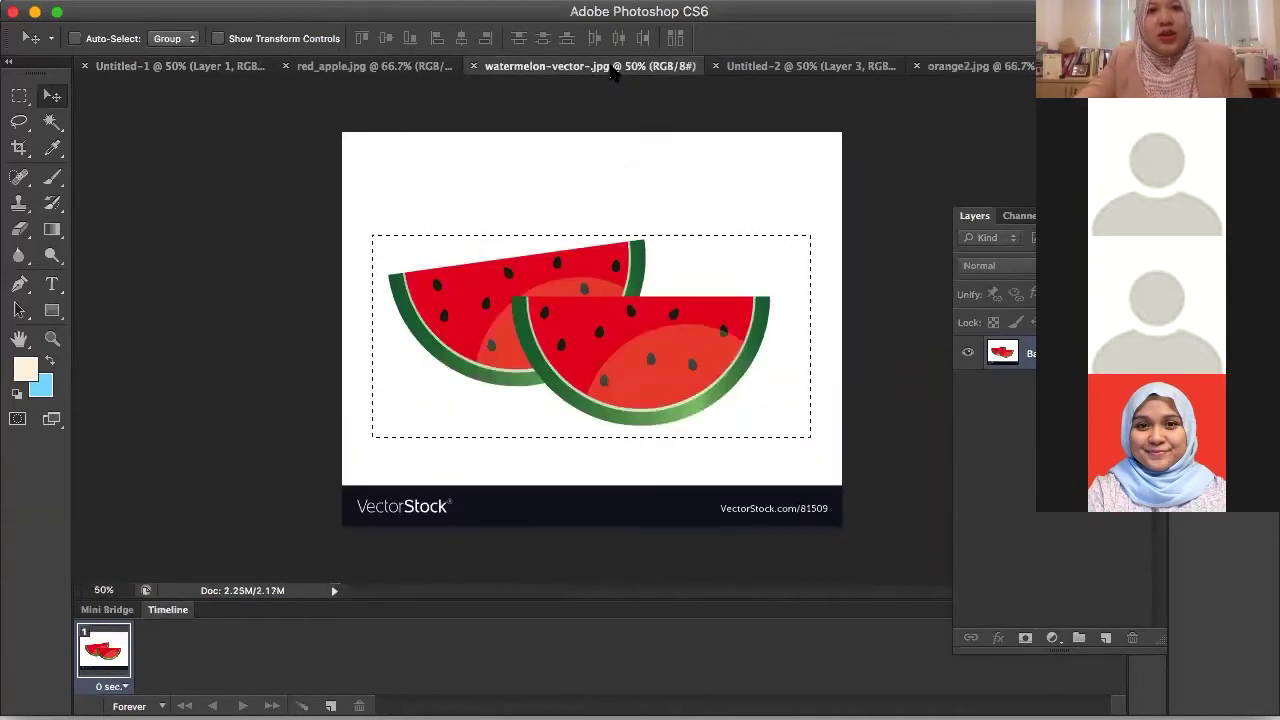
left_click(372, 70)
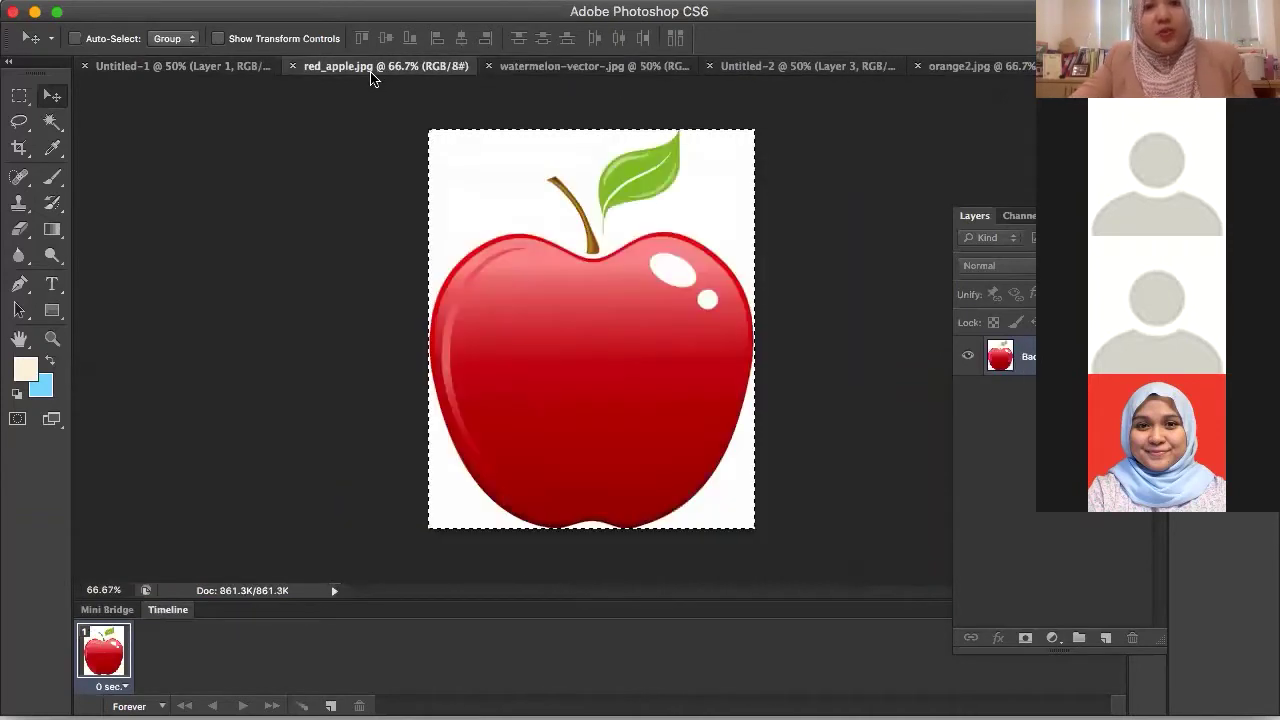
left_click(150, 66)
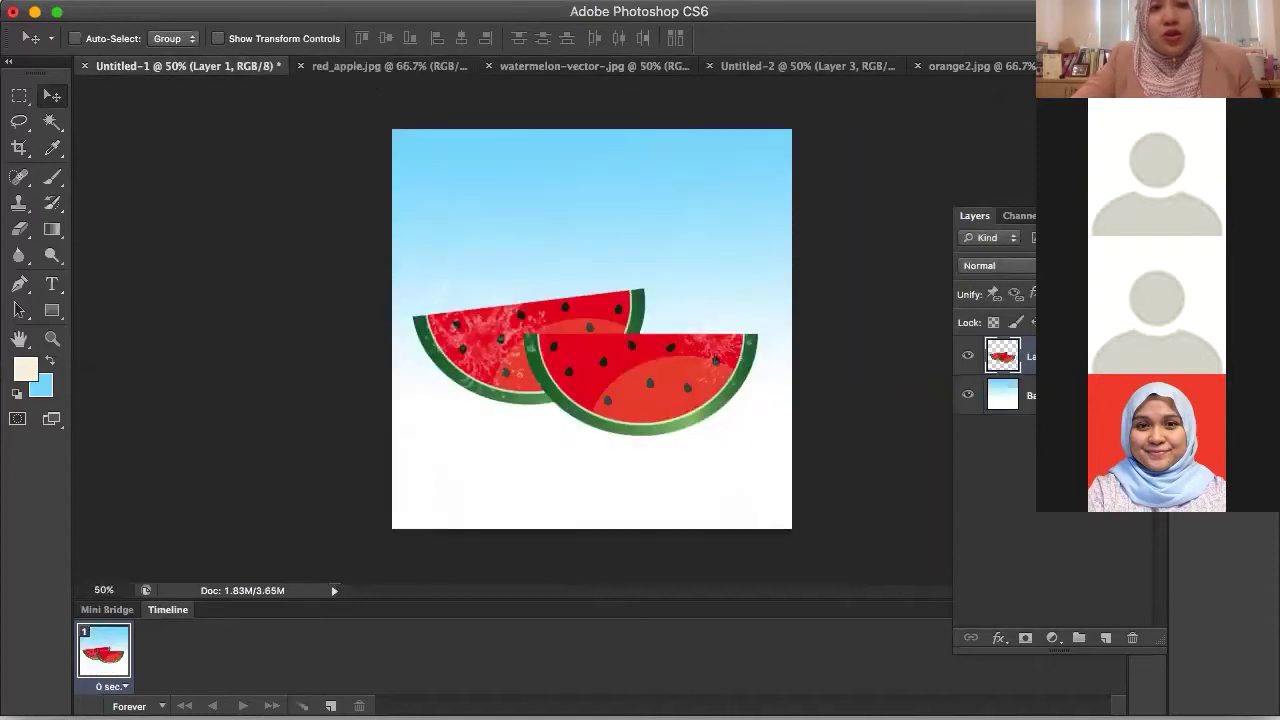
left_click(170, 8)
left_click(172, 12)
- Make a new 1024×1024 px, 144 ppi canvas and drag a cream-to-sky-blue gradient bottom to top
key("super+n")
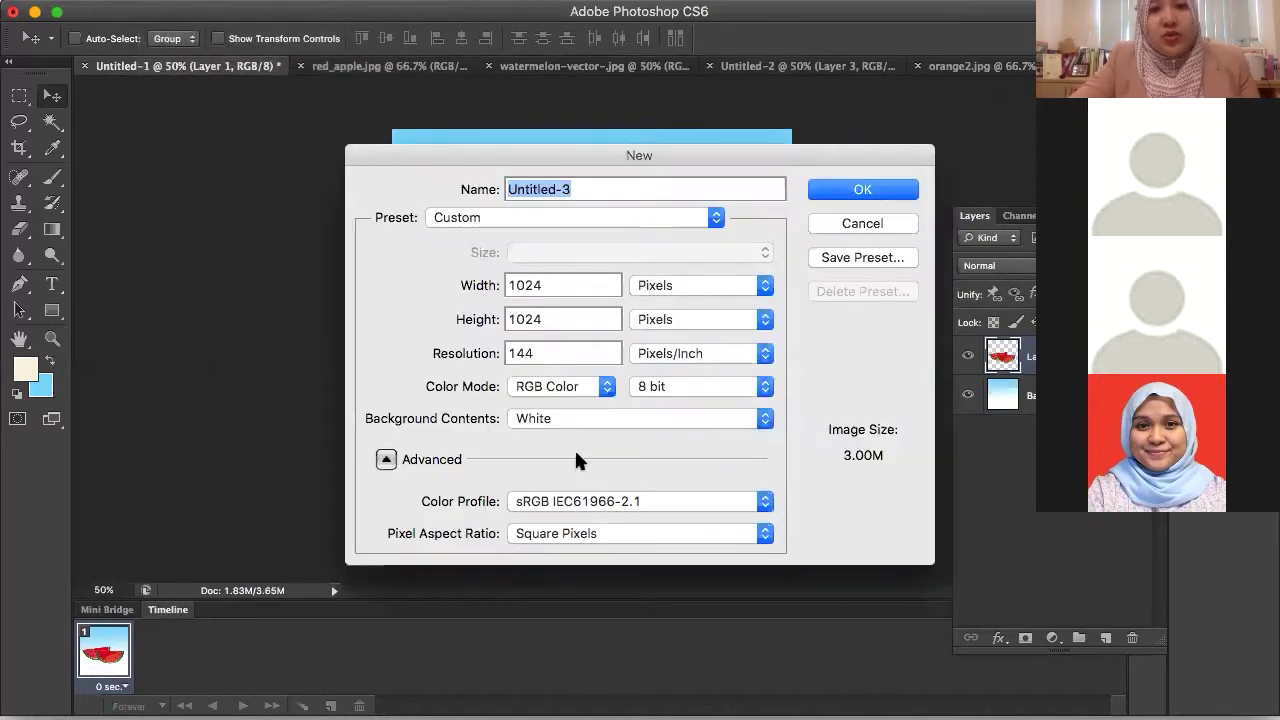
left_click(853, 192)
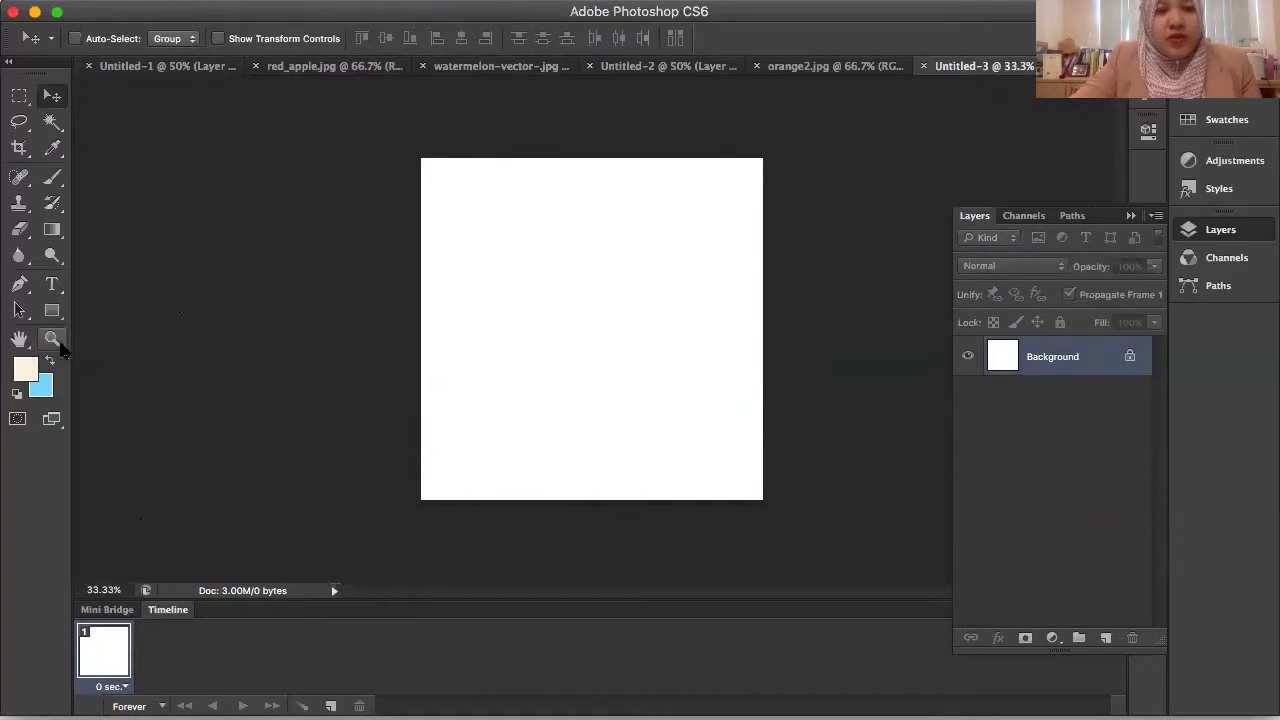
left_click(54, 231)
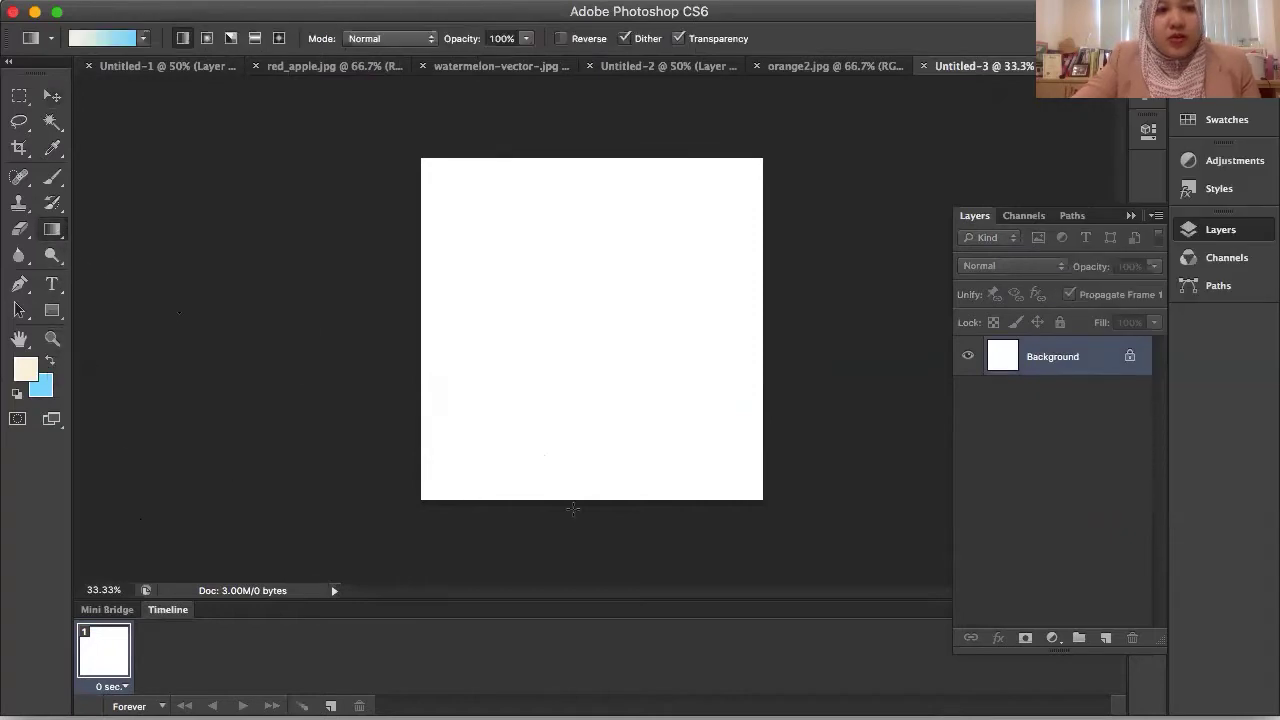
left_click_drag(573, 357, 587, 229)
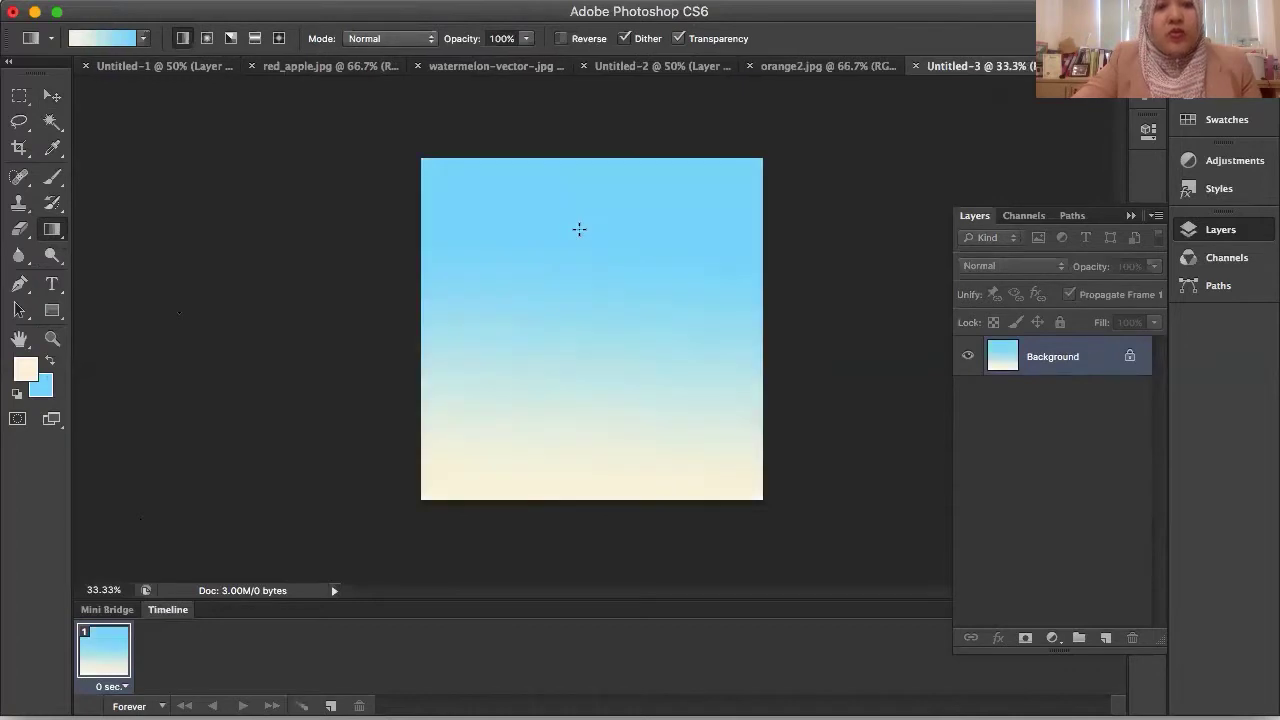
left_click(52, 179)
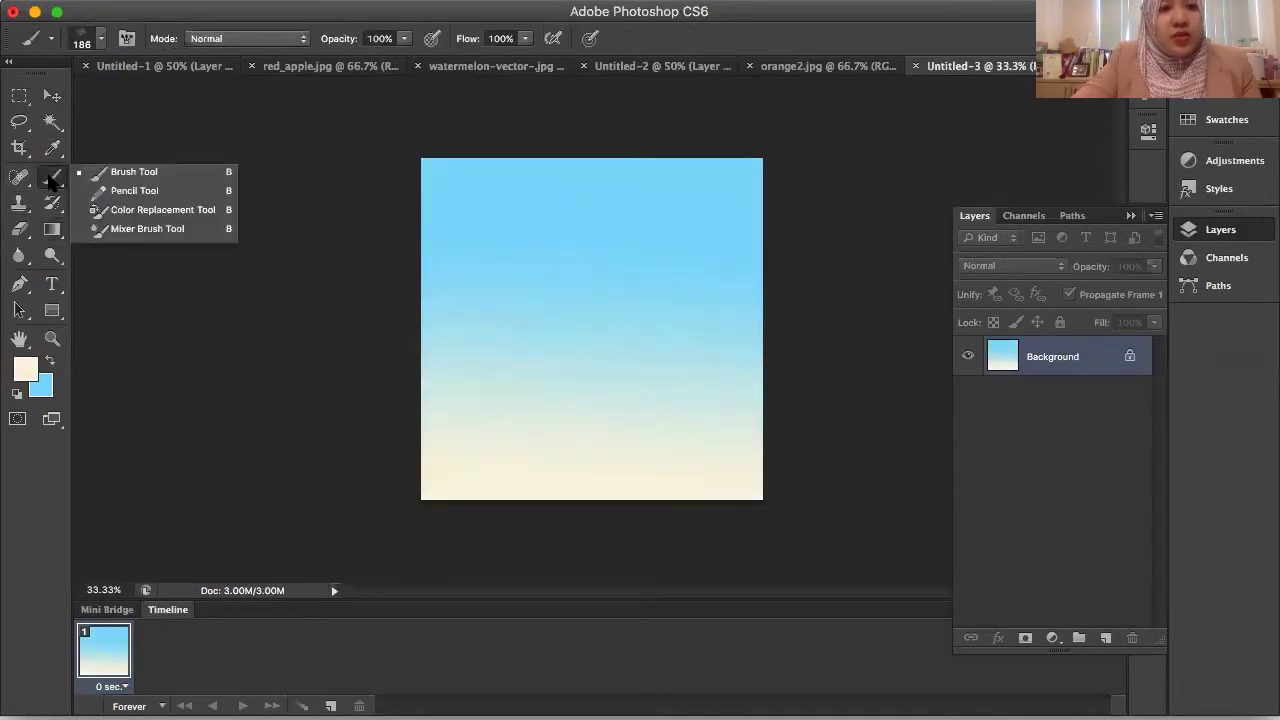
- Load the 1Cute Faces.abr brush file into the Brush tool's preset list
left_click(114, 176)
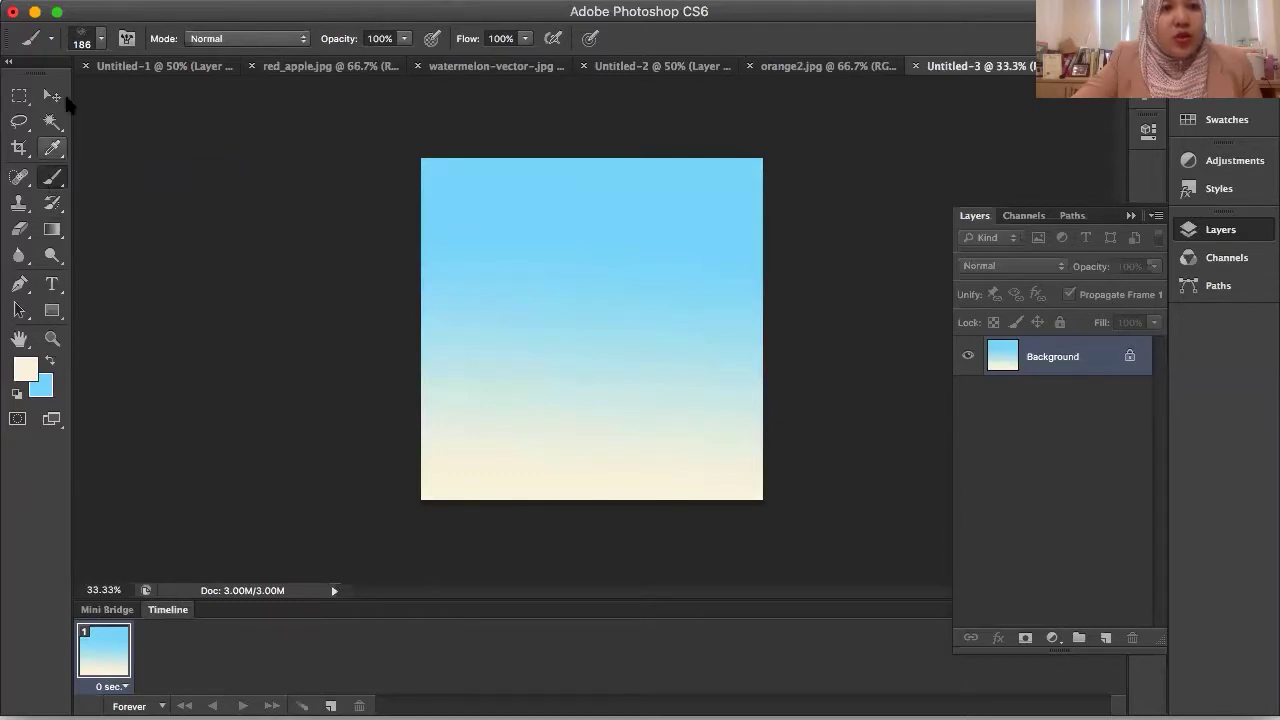
left_click(101, 40)
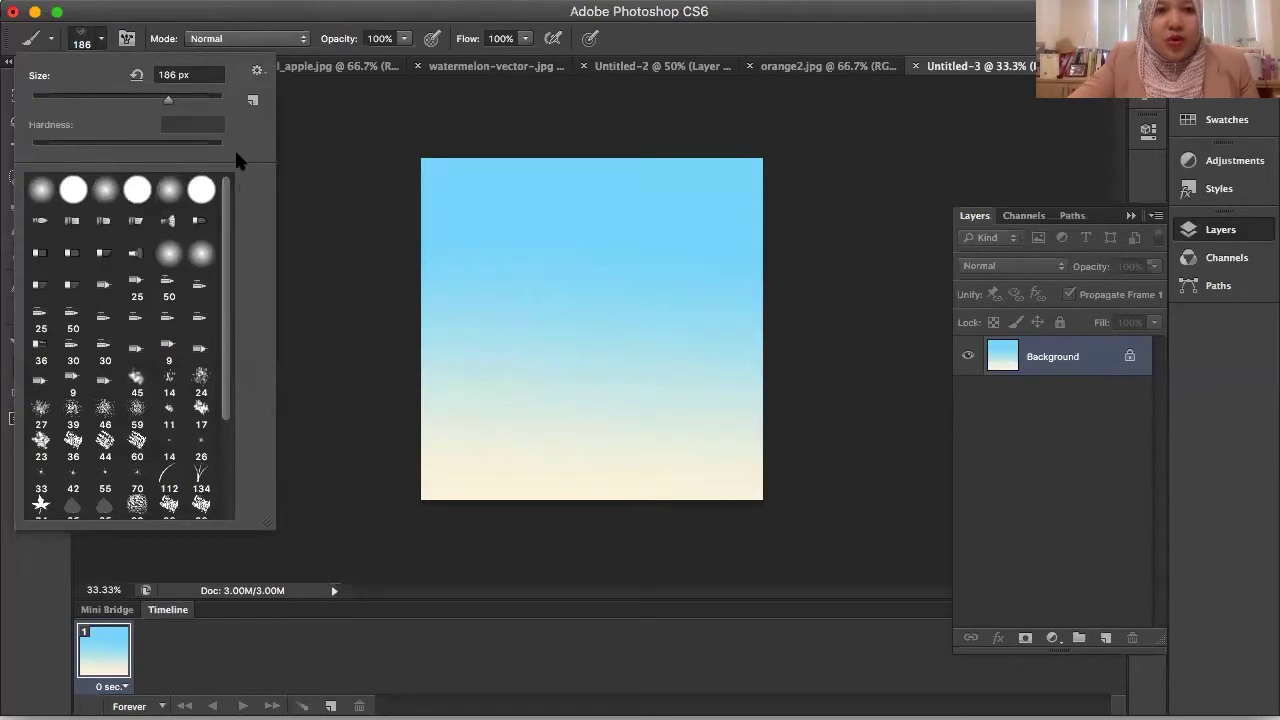
left_click(258, 70)
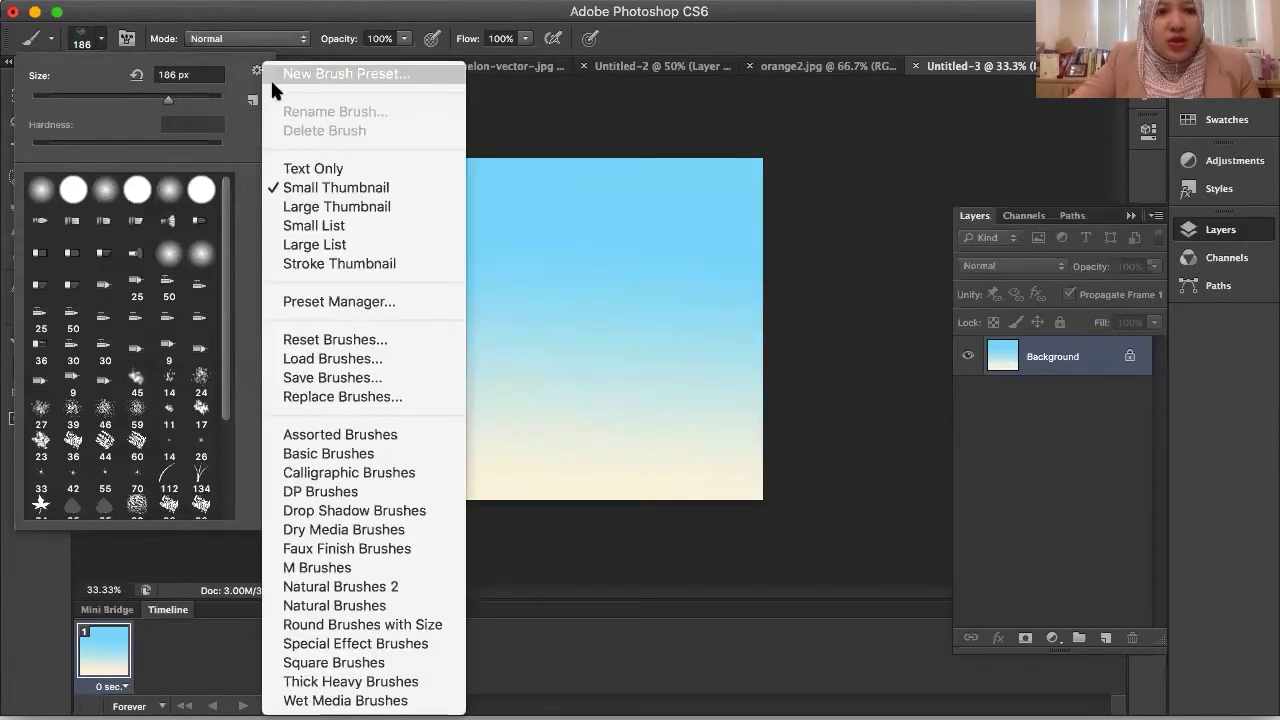
left_click(358, 369)
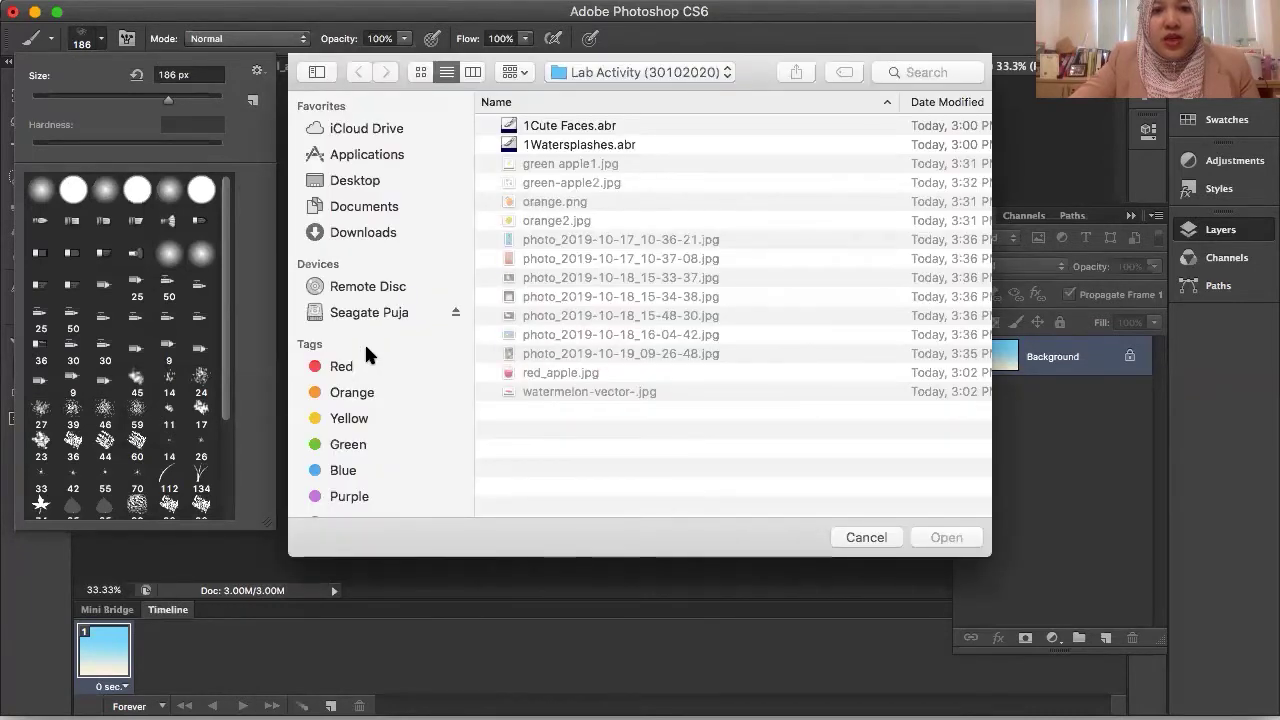
left_click(553, 128)
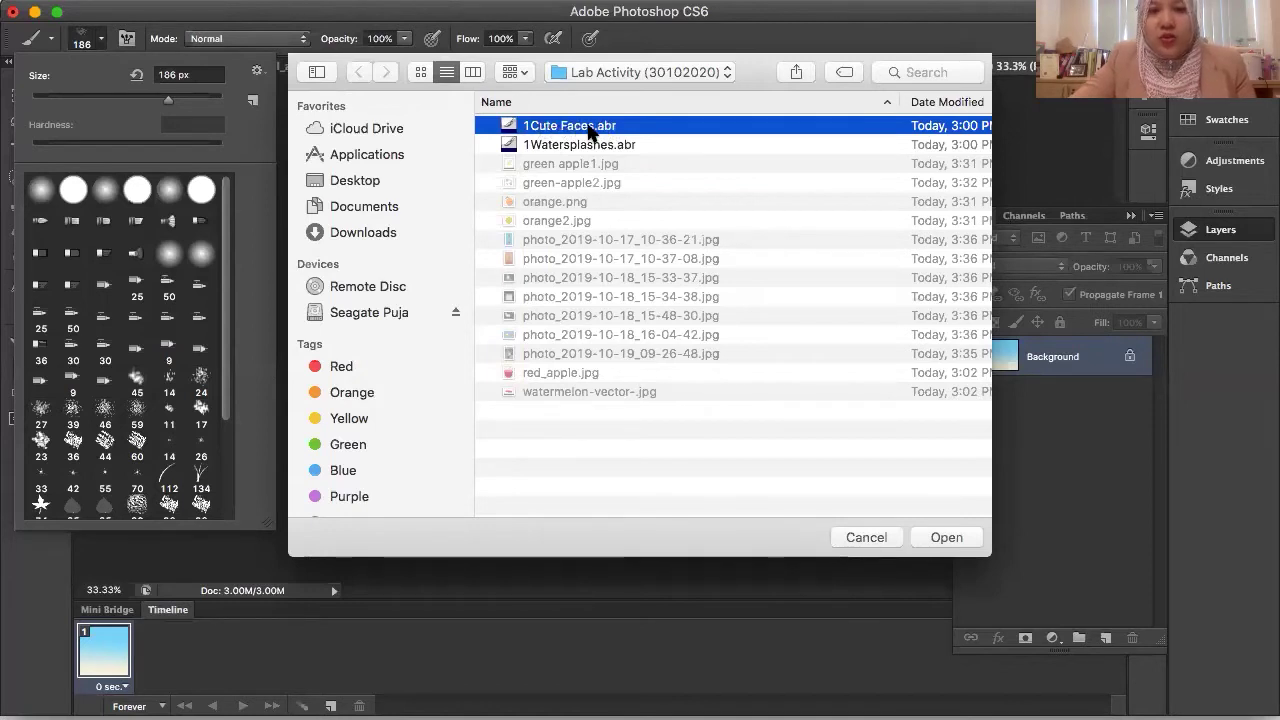
left_click(943, 535)
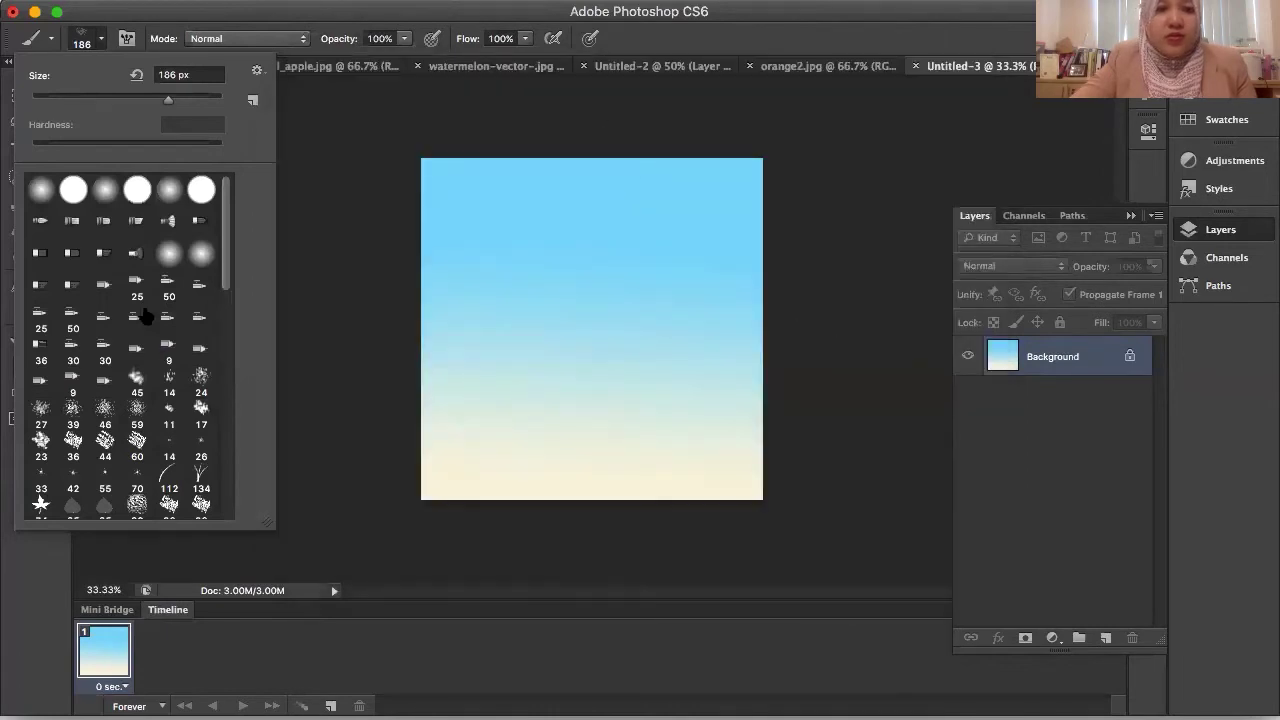
left_click_drag(226, 230, 224, 337)
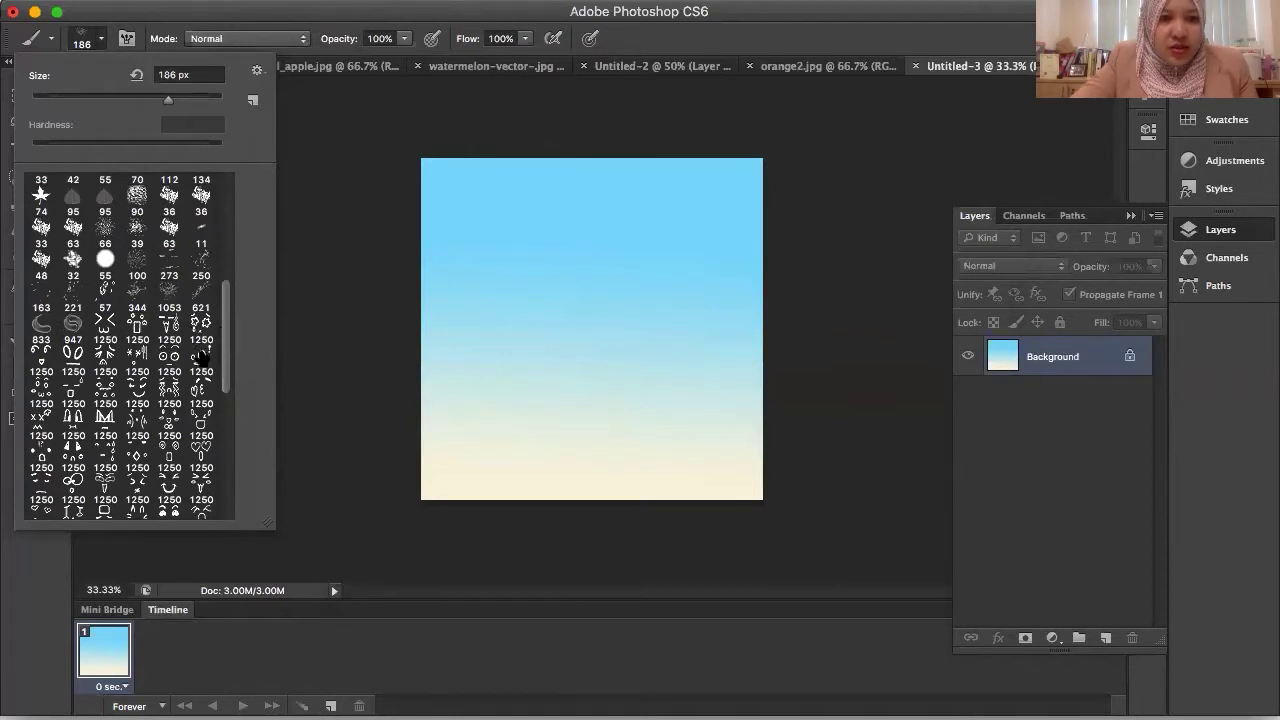
scroll(150, 305, "up", 10)
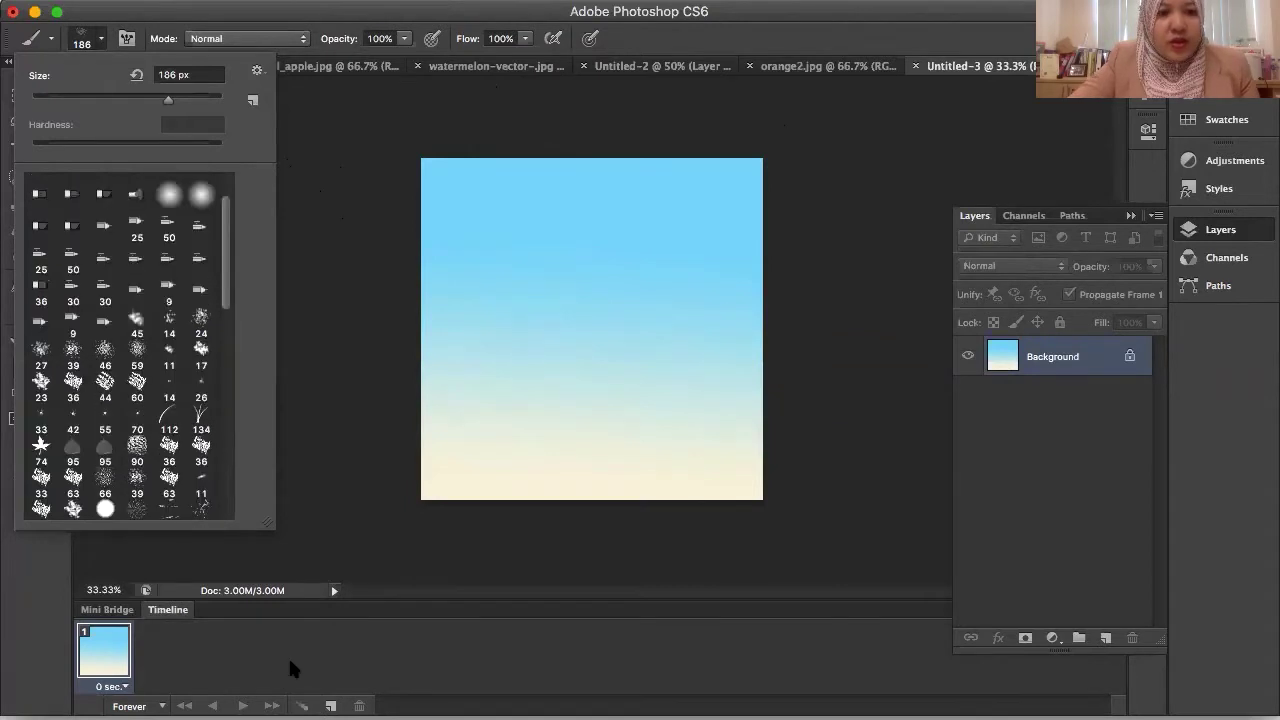
left_click(288, 656)
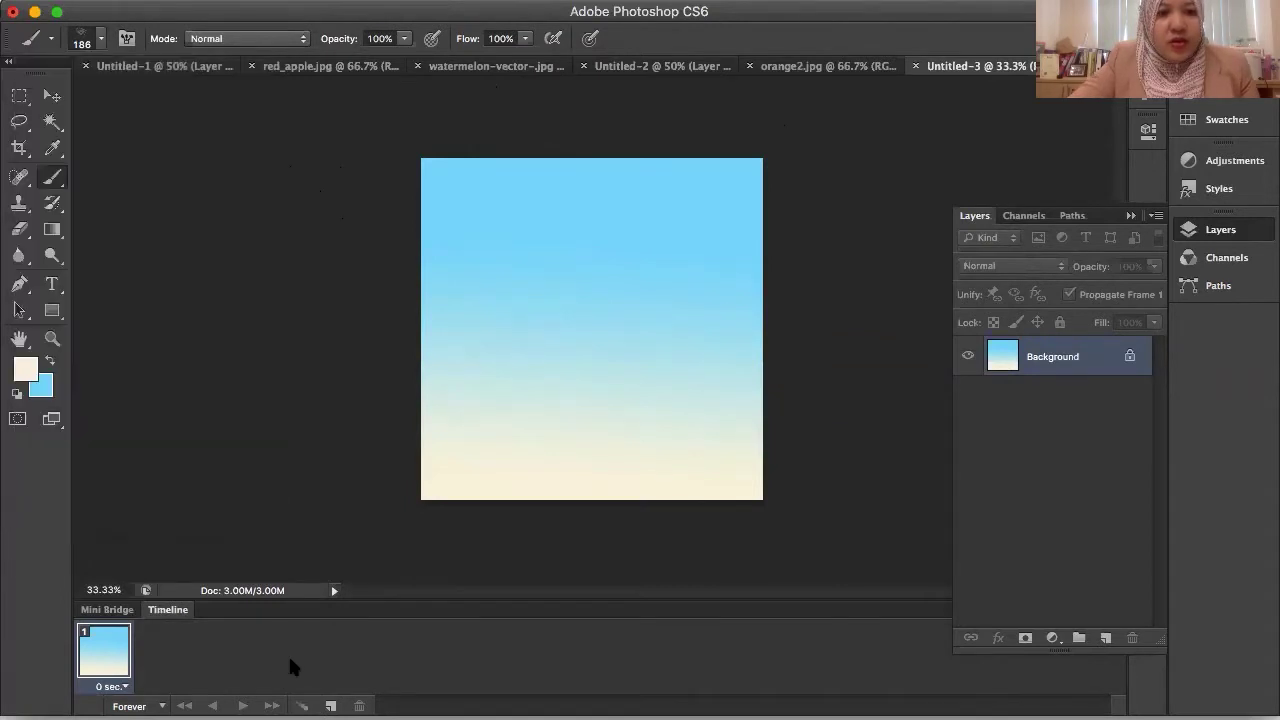
right_click(58, 181)
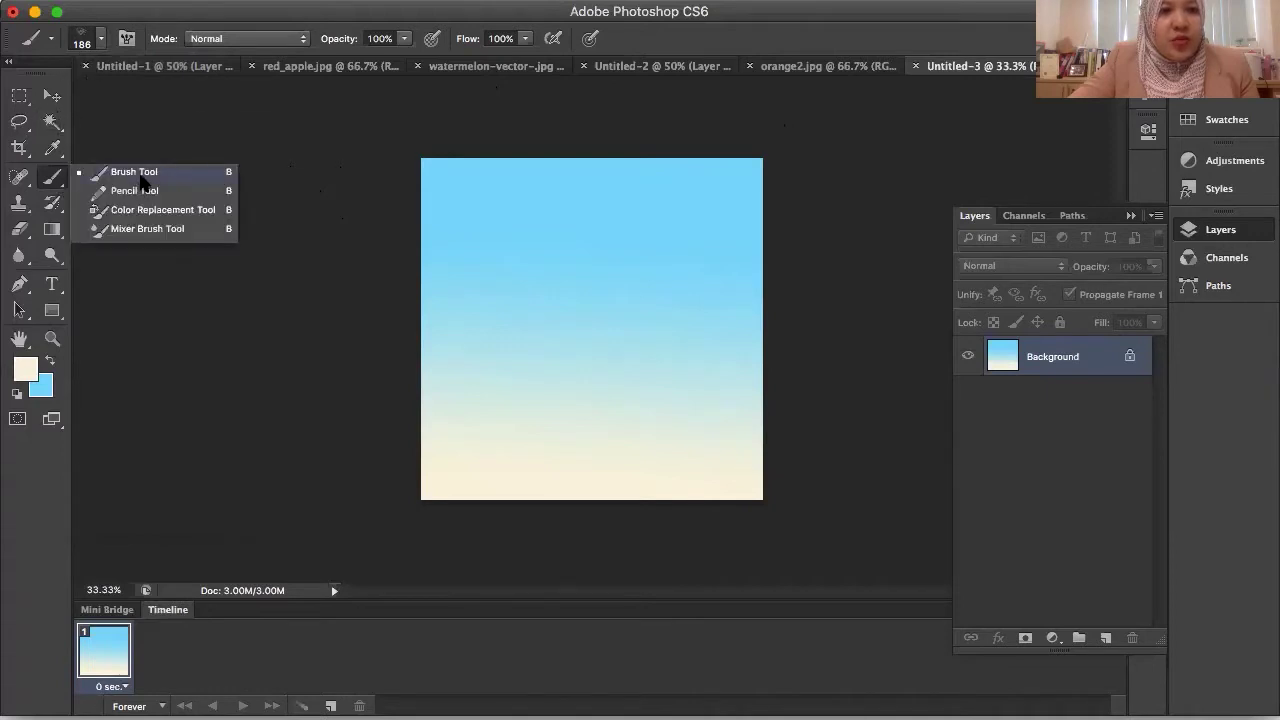
- Pick the hard round brush preset, then cancel a second Load Brushes attempt
left_click(101, 38)
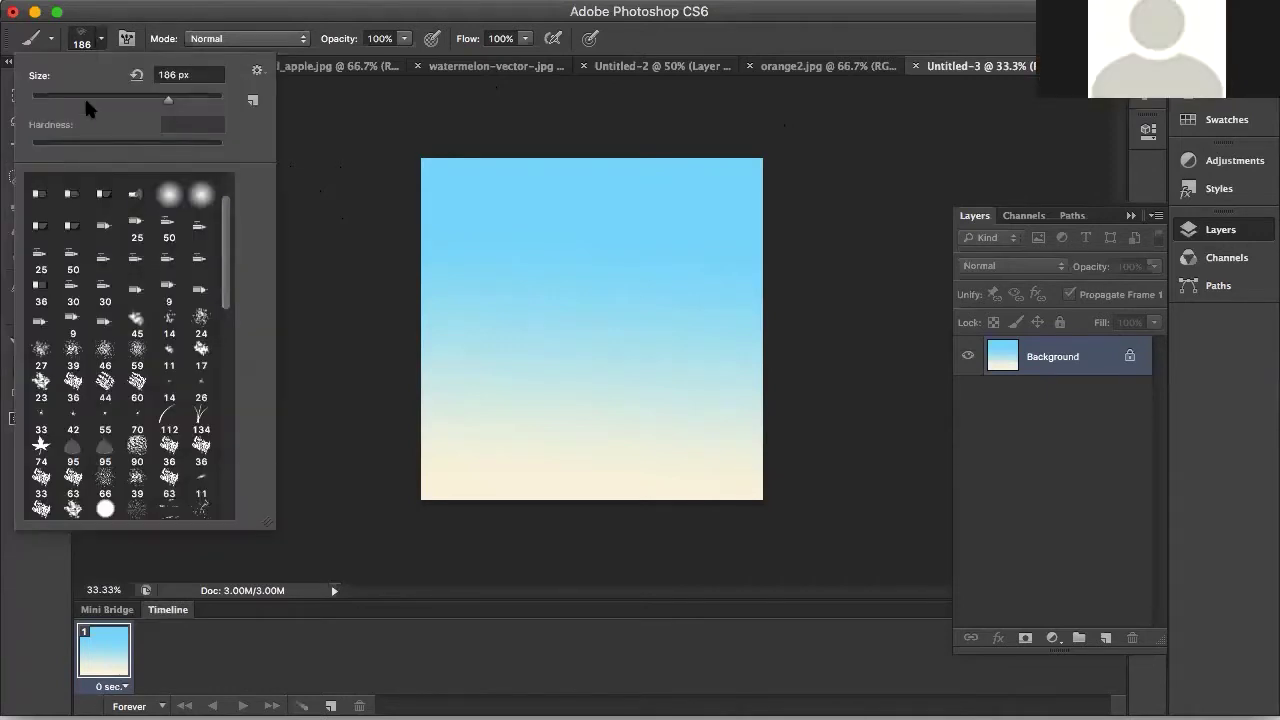
scroll(224, 270, "up", 2)
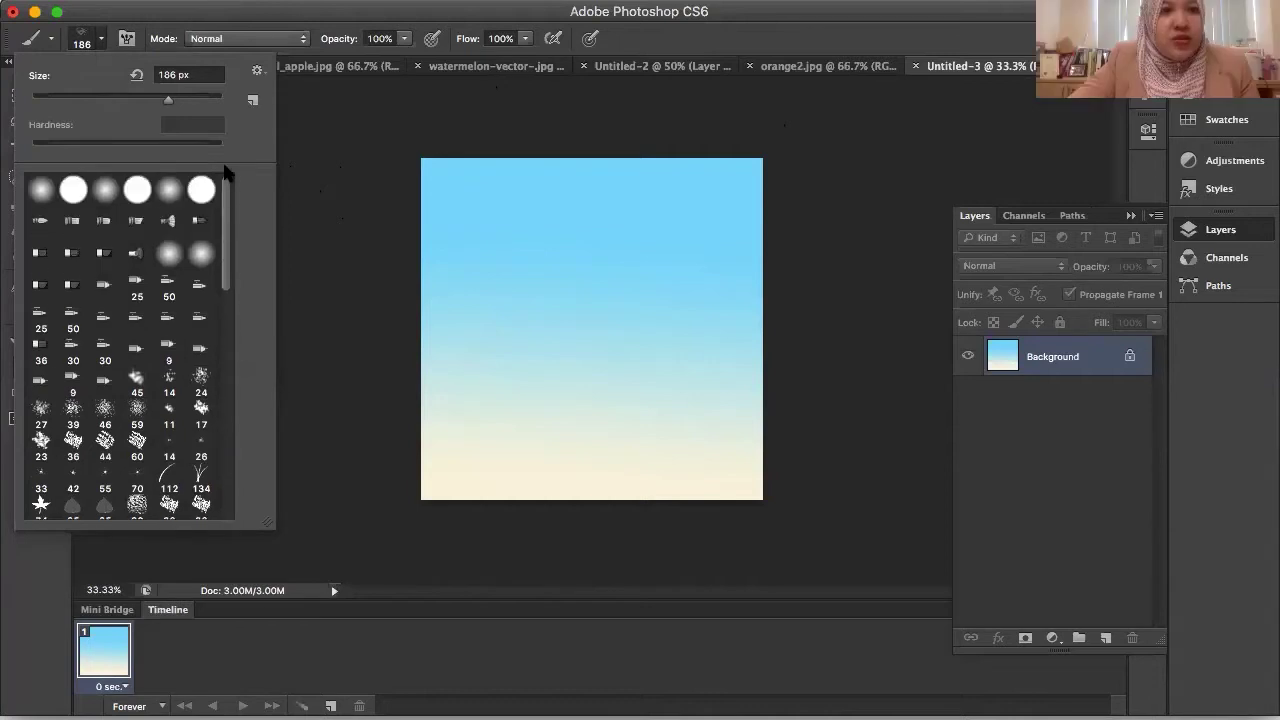
left_click(73, 190)
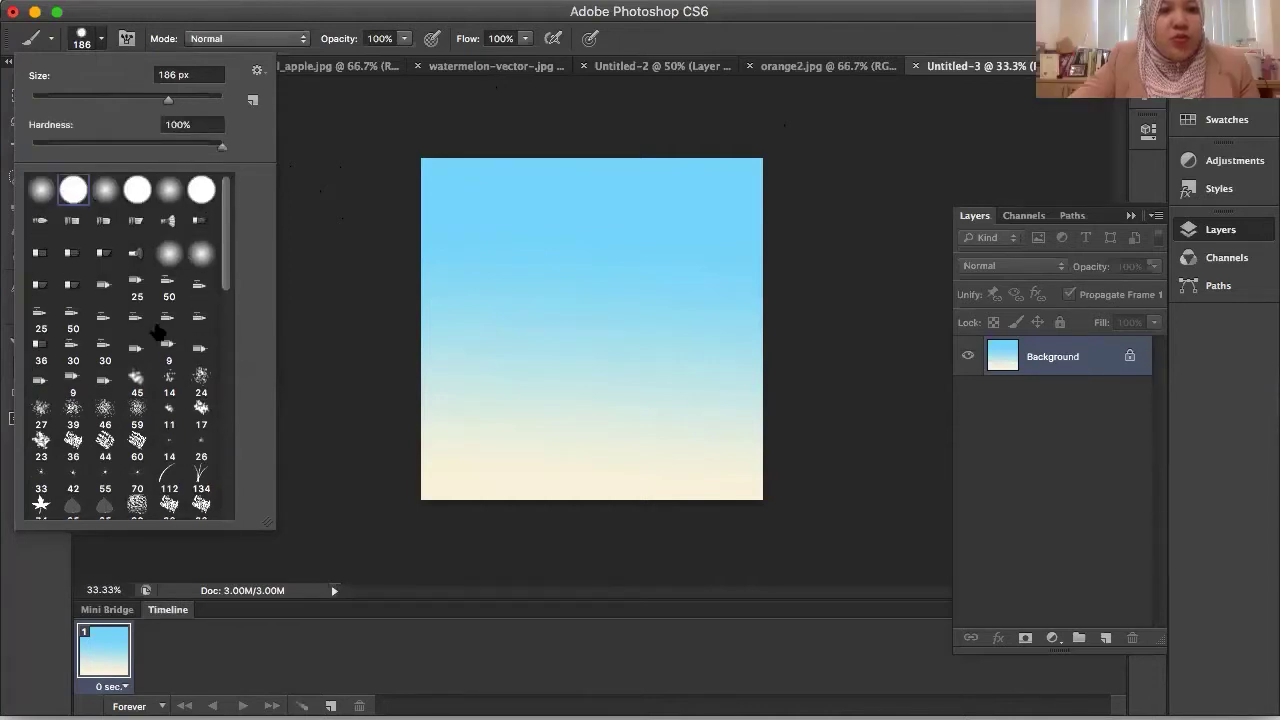
scroll(228, 269, "down", 2)
scroll(224, 271, "up", 2)
left_click(257, 73)
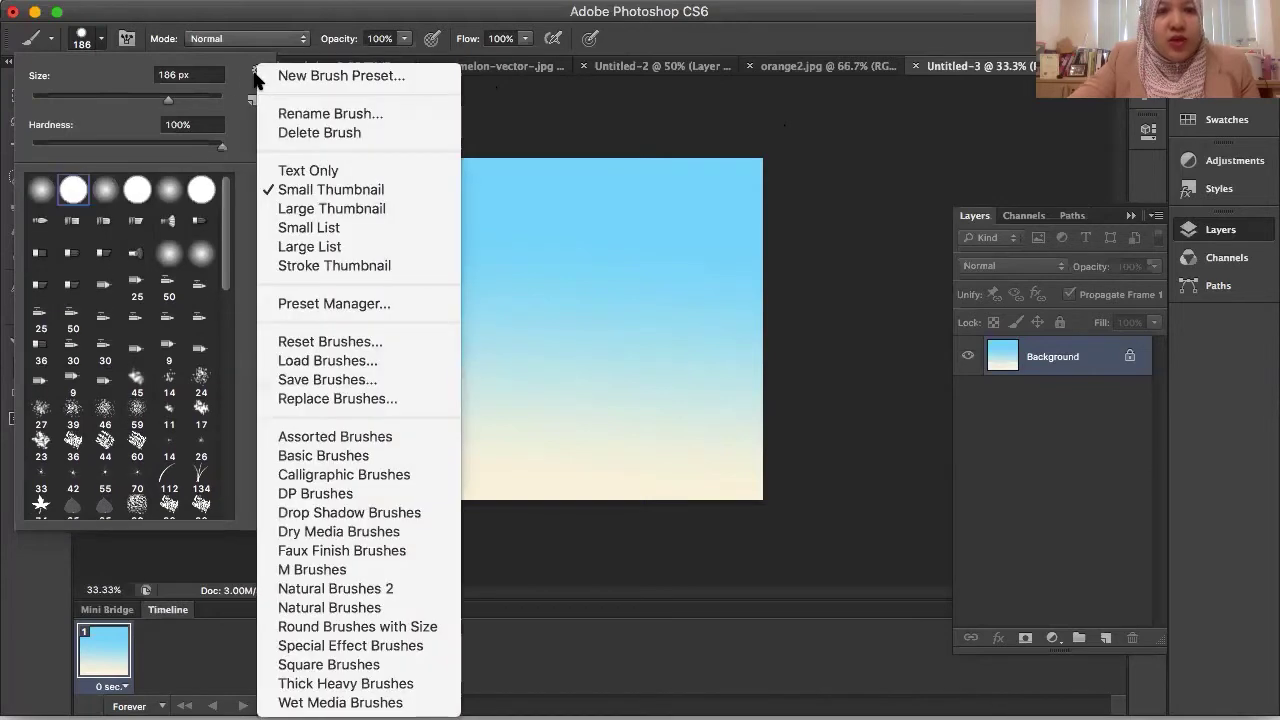
left_click(320, 364)
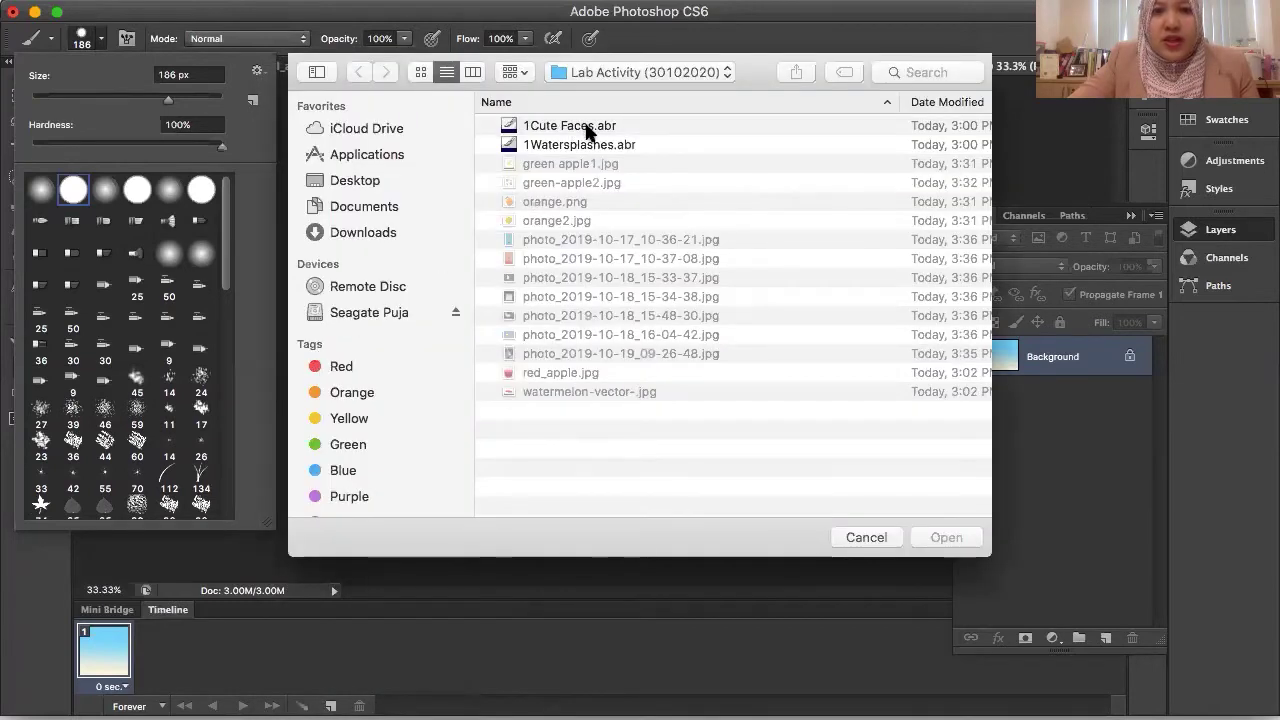
key("Down")
left_click(860, 537)
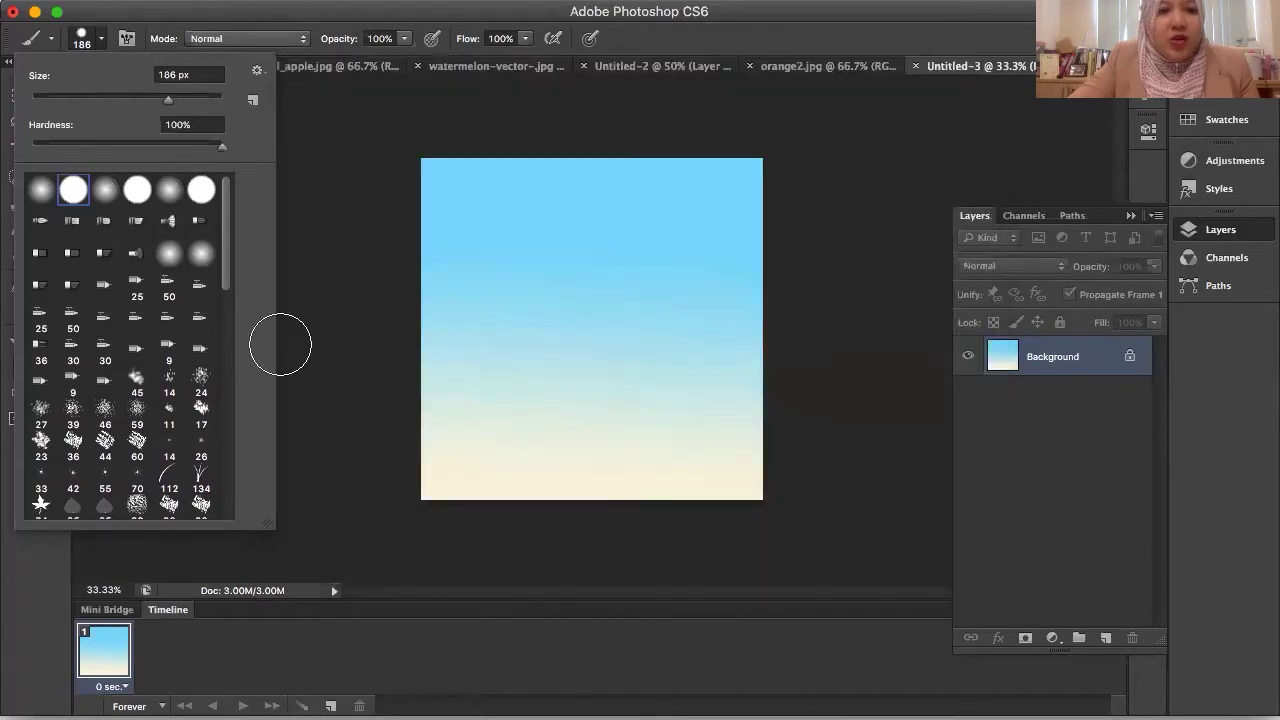
- Scroll the brush presets and choose the 1250 px face brush
scroll(224, 249, "down", 20)
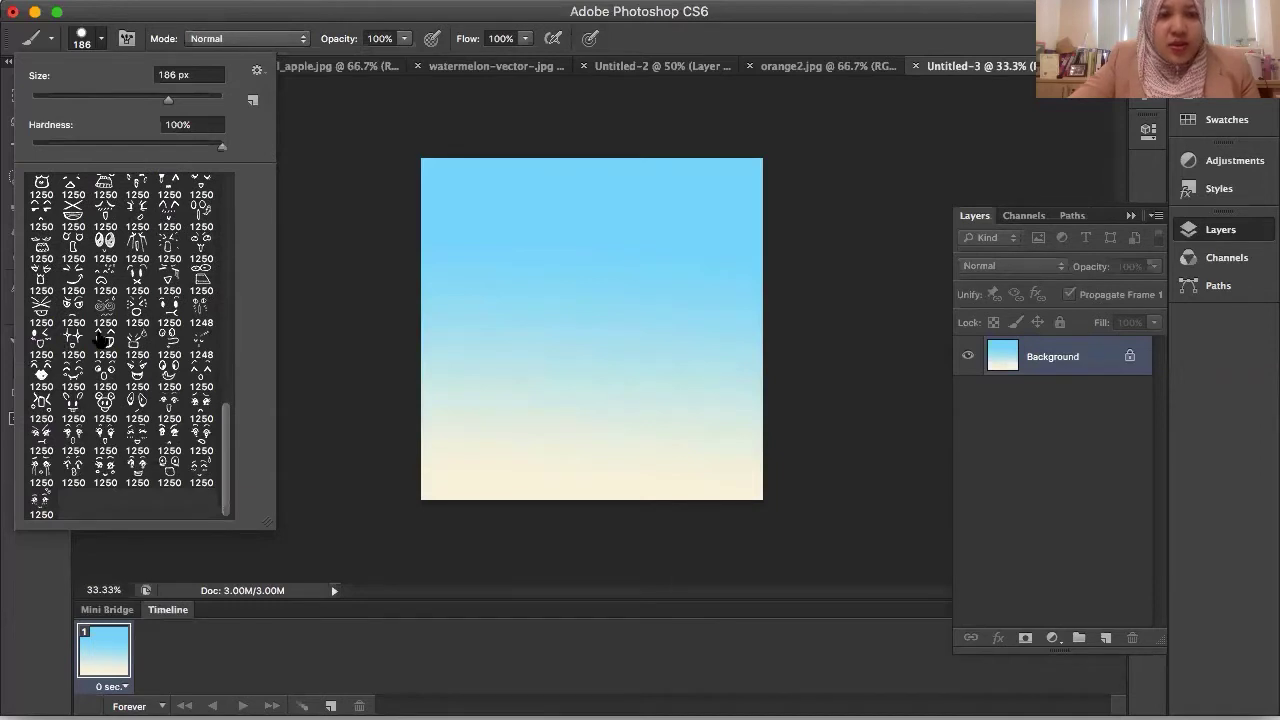
left_click_drag(224, 481, 228, 337)
scroll(228, 337, "up", 1)
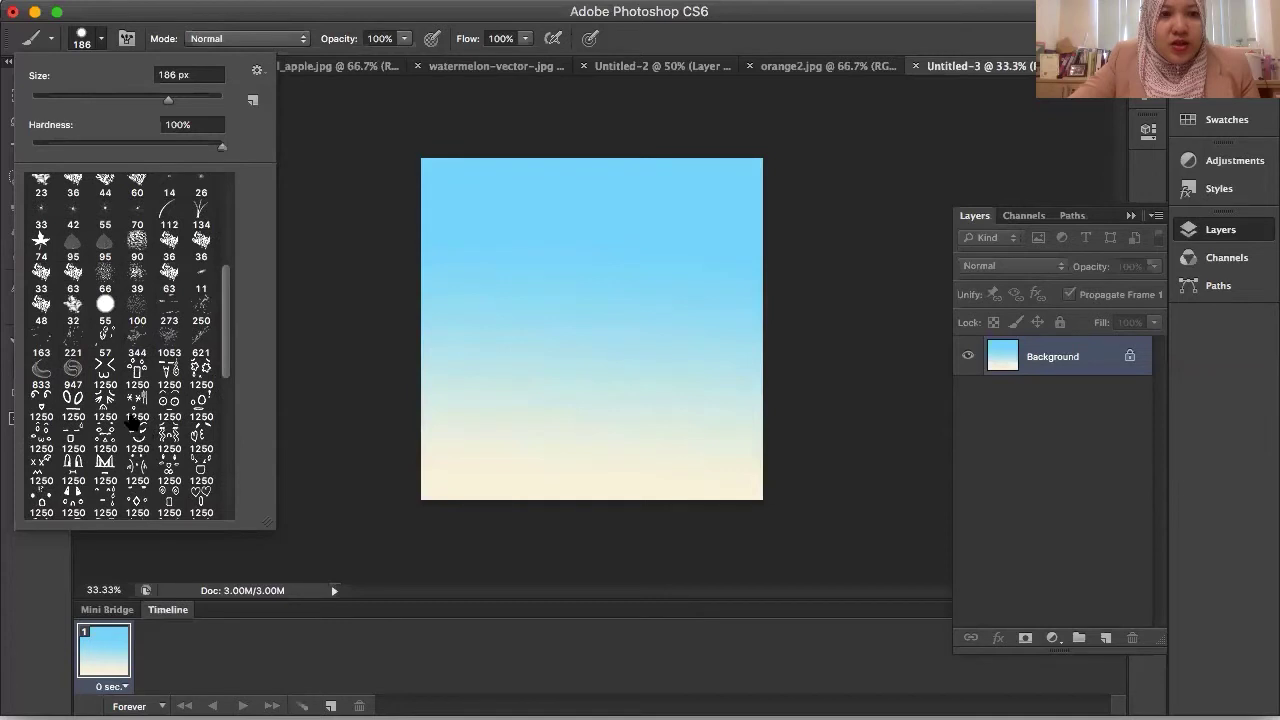
left_click(137, 373)
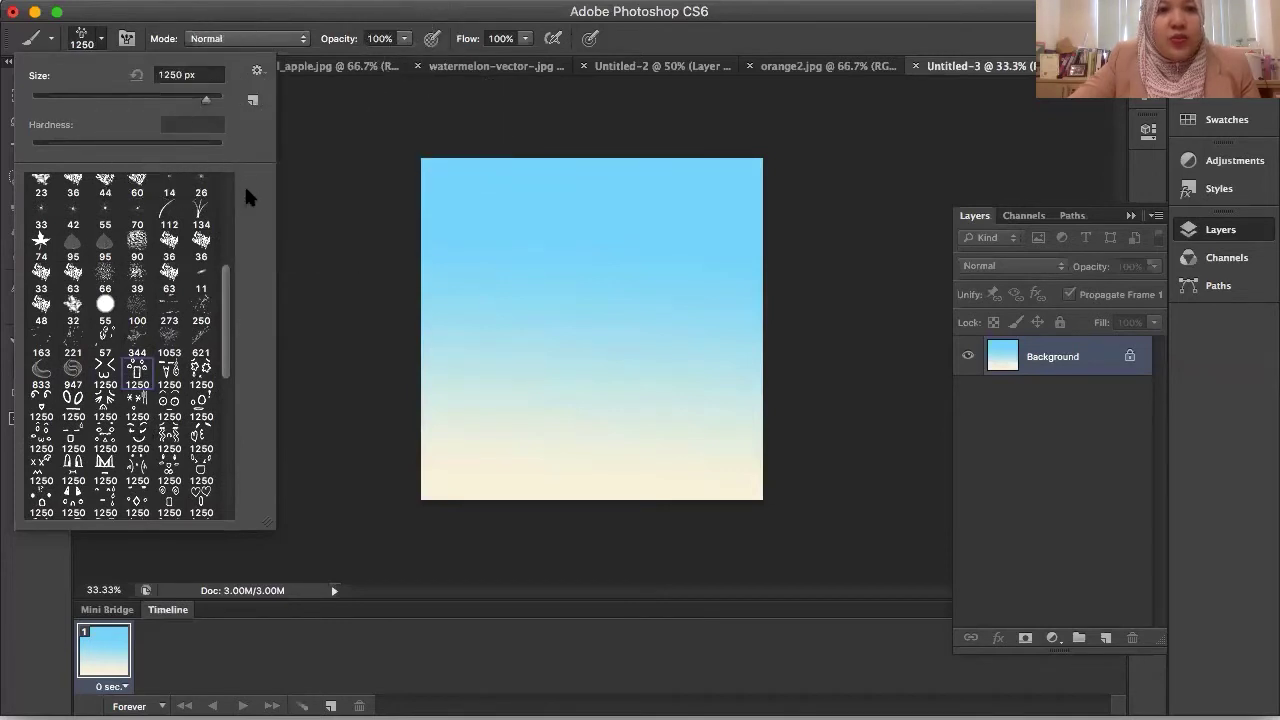
left_click(352, 68)
- Drag the watermelon-vector.jpg image into Untitled-3 as a new layer
left_click(493, 72)
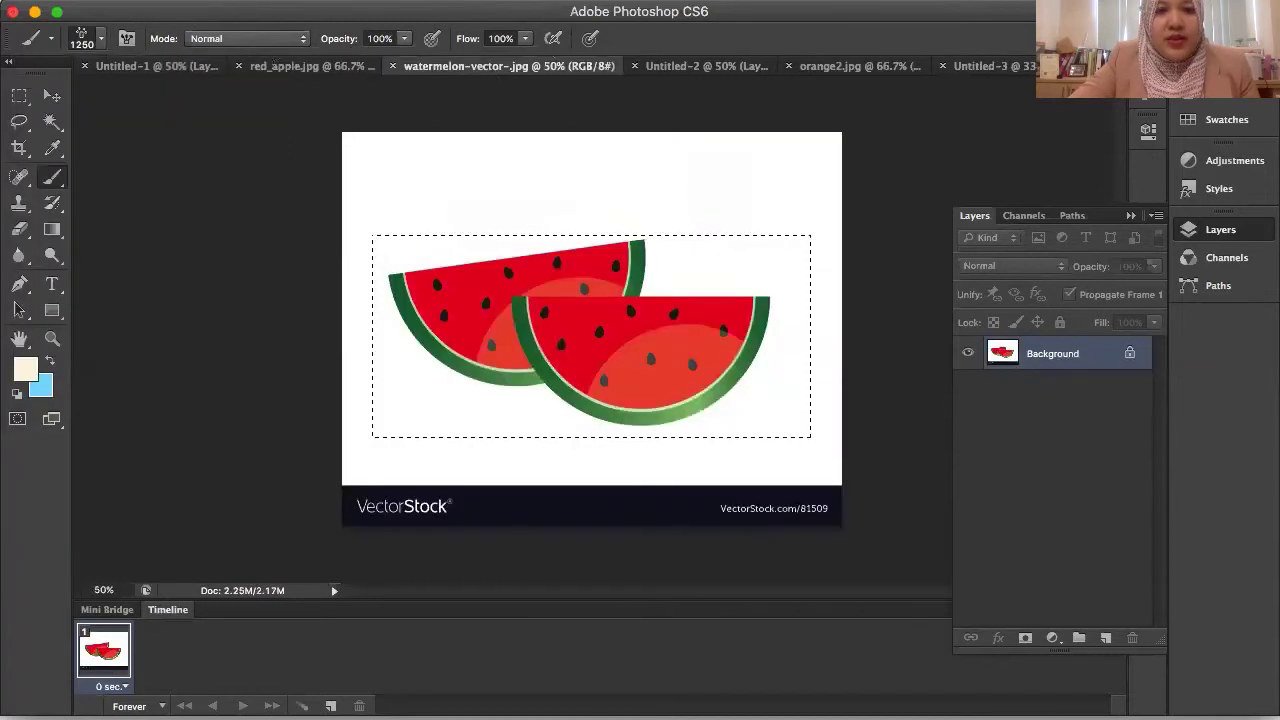
left_click(52, 95)
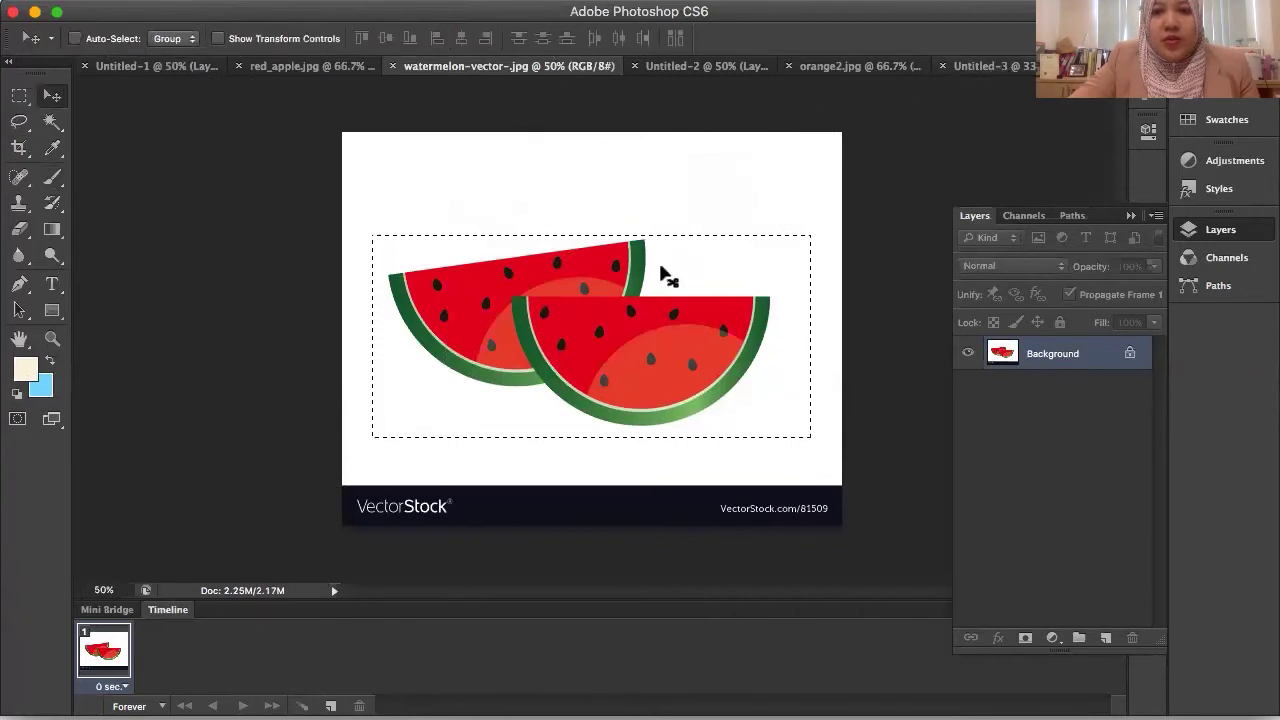
left_click_drag(668, 278, 980, 76)
mouse_move(568, 343)
left_mouse_down()
mouse_move(612, 330)
mouse_move(568, 328)
left_mouse_up()
- Magic Wand the white area around the watermelons, delete it, and deselect
left_click(52, 121)
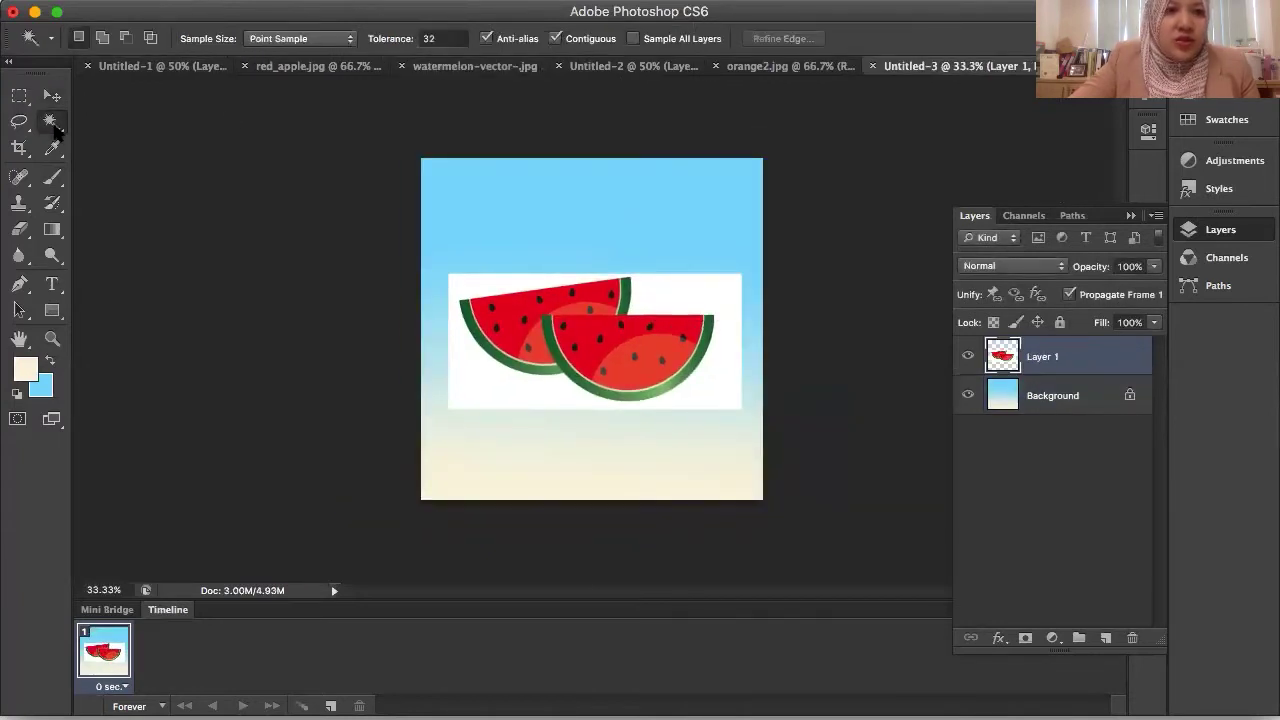
left_click(688, 298)
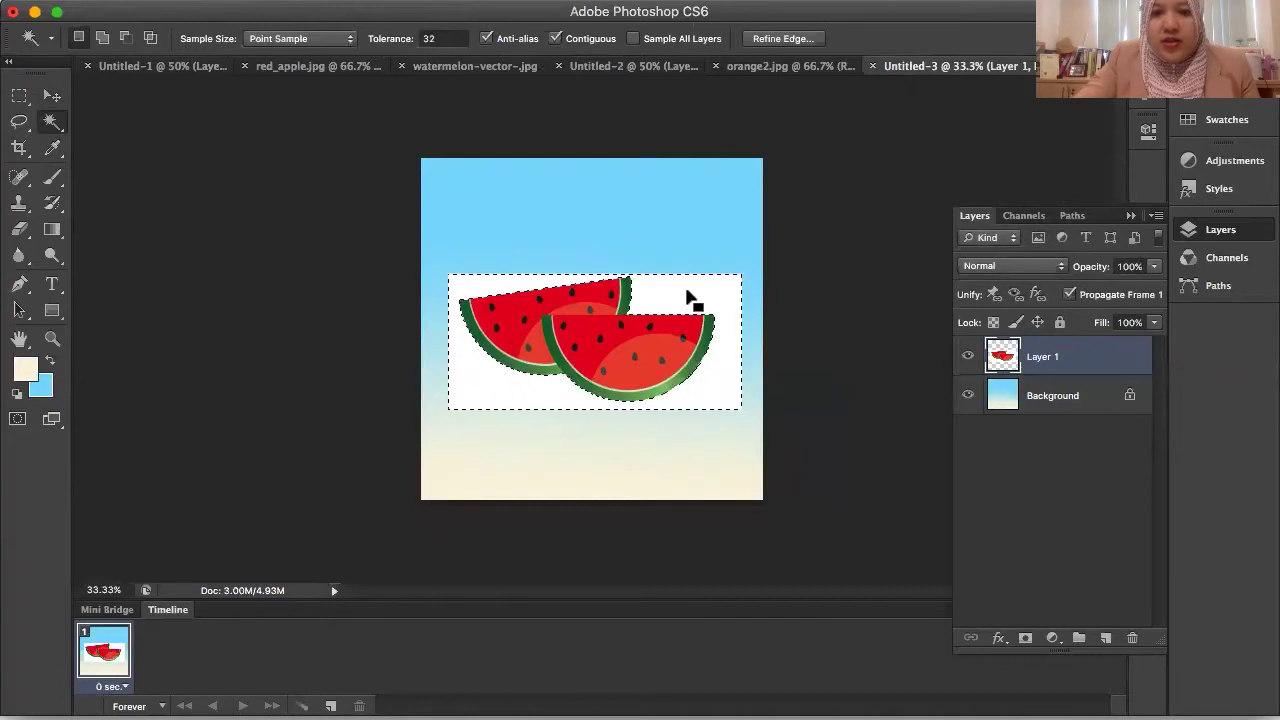
key("Delete")
key("Return")
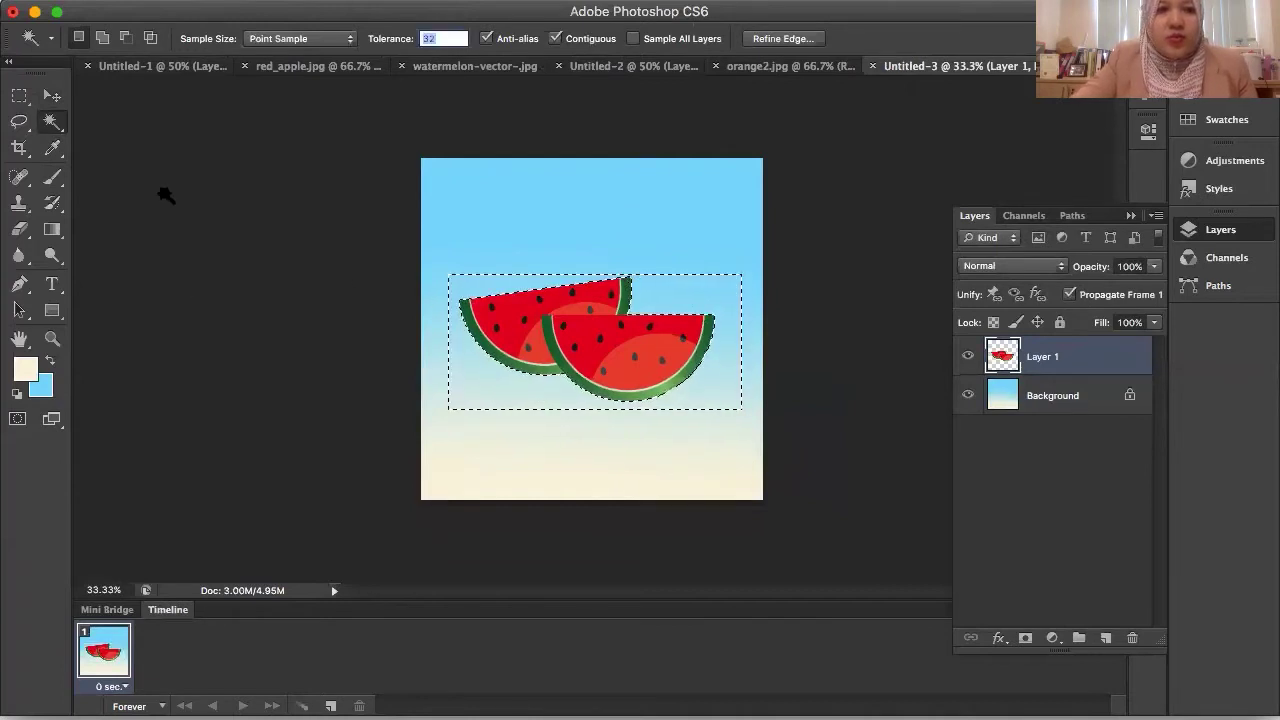
left_click(19, 96)
left_click(281, 266)
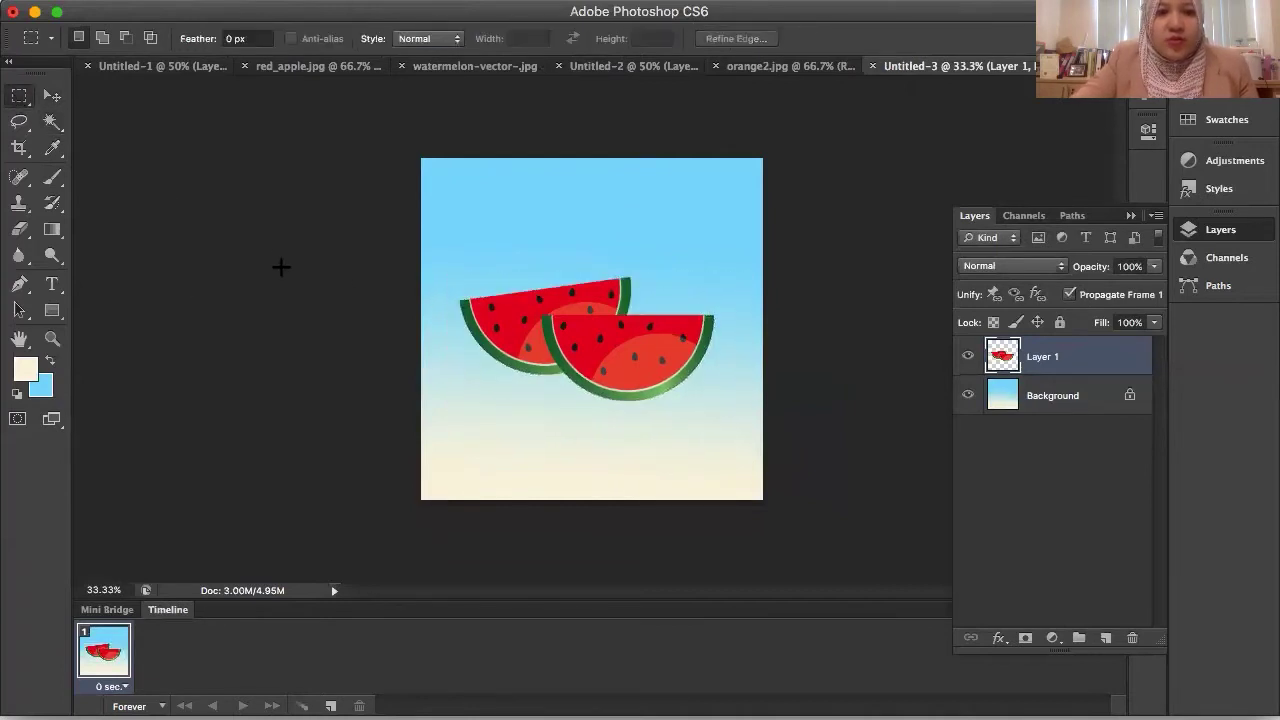
- Enlarge the watermelons about 9% with a slight −7° tilt, then zoom in
key("super+t")
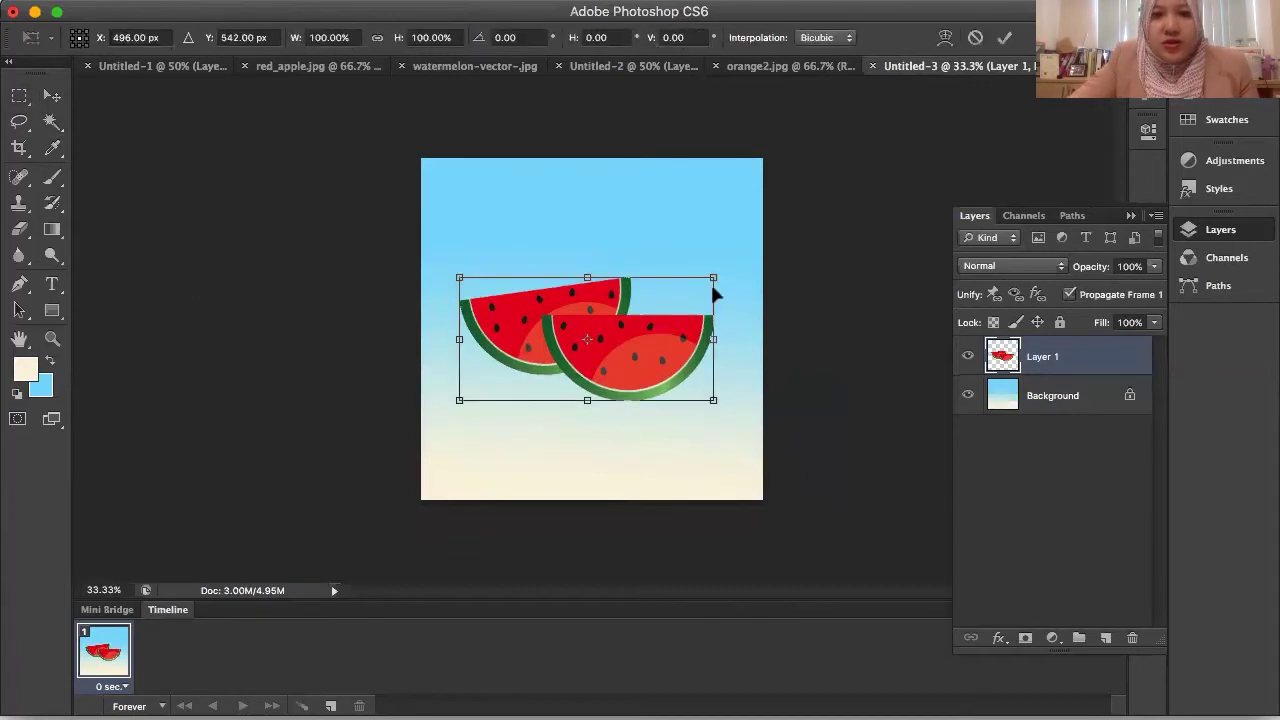
left_click_drag(713, 276, 731, 257)
key("Return")
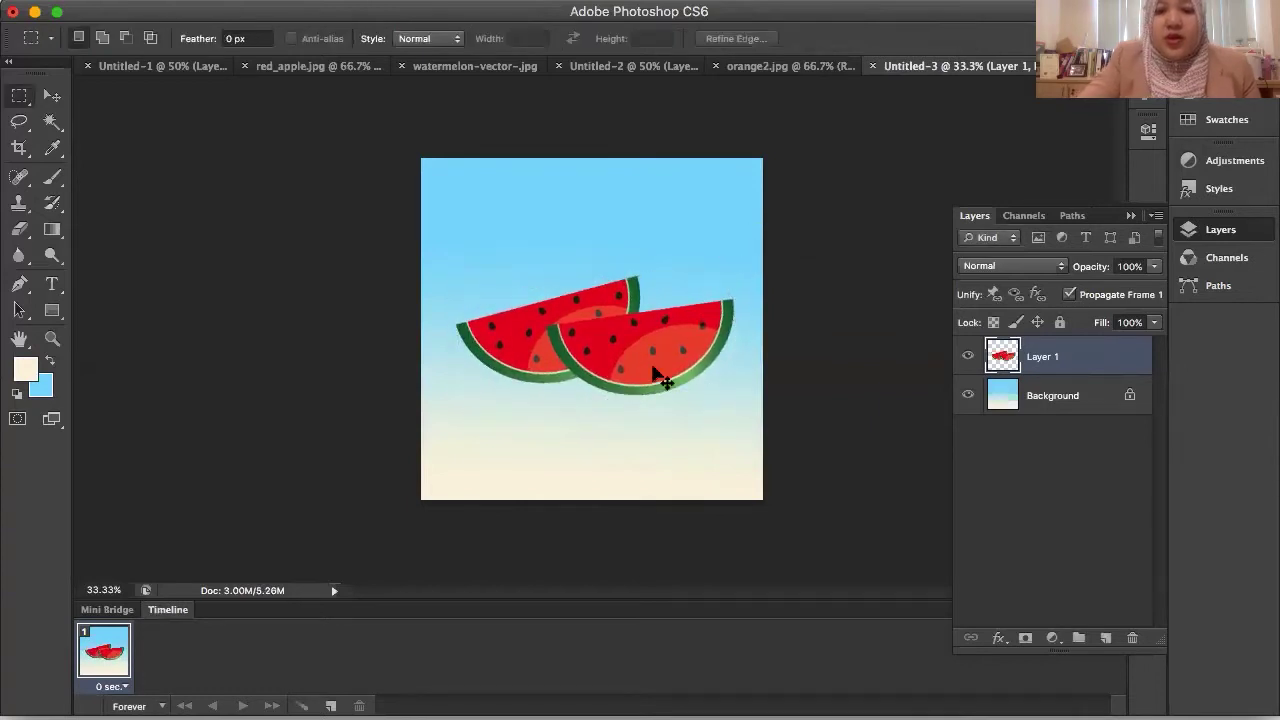
key("super+plus")
key("super+plus")
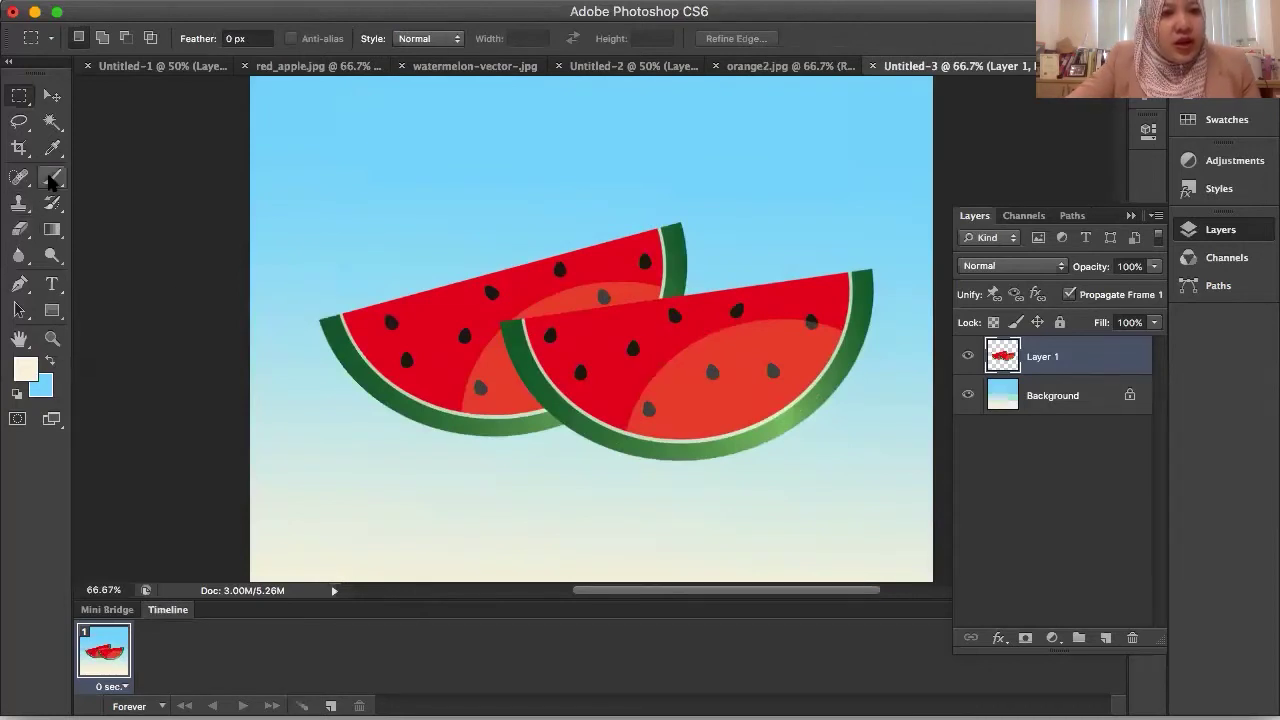
- Stamp the 1053 splash brush, shrunk to about 353 px, on both watermelon slices
left_click(52, 182)
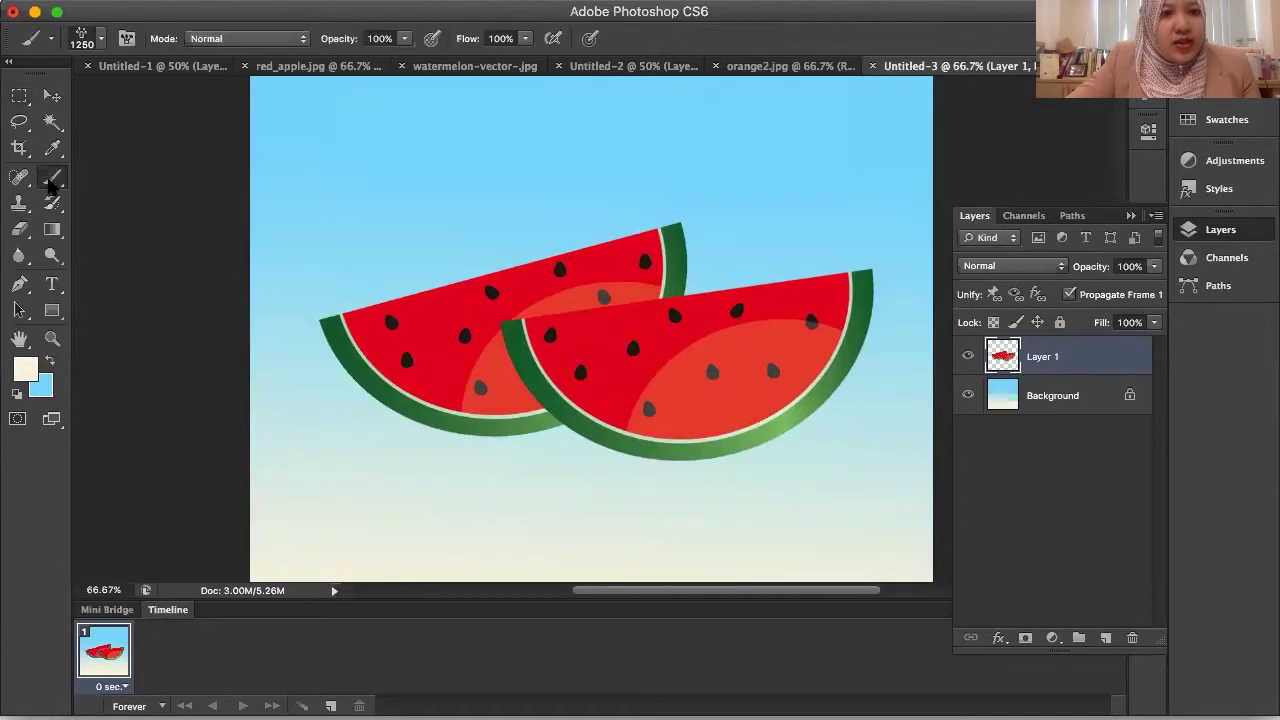
left_click(100, 40)
mouse_move(224, 313)
left_mouse_down()
mouse_move(224, 259)
mouse_move(228, 346)
left_mouse_up()
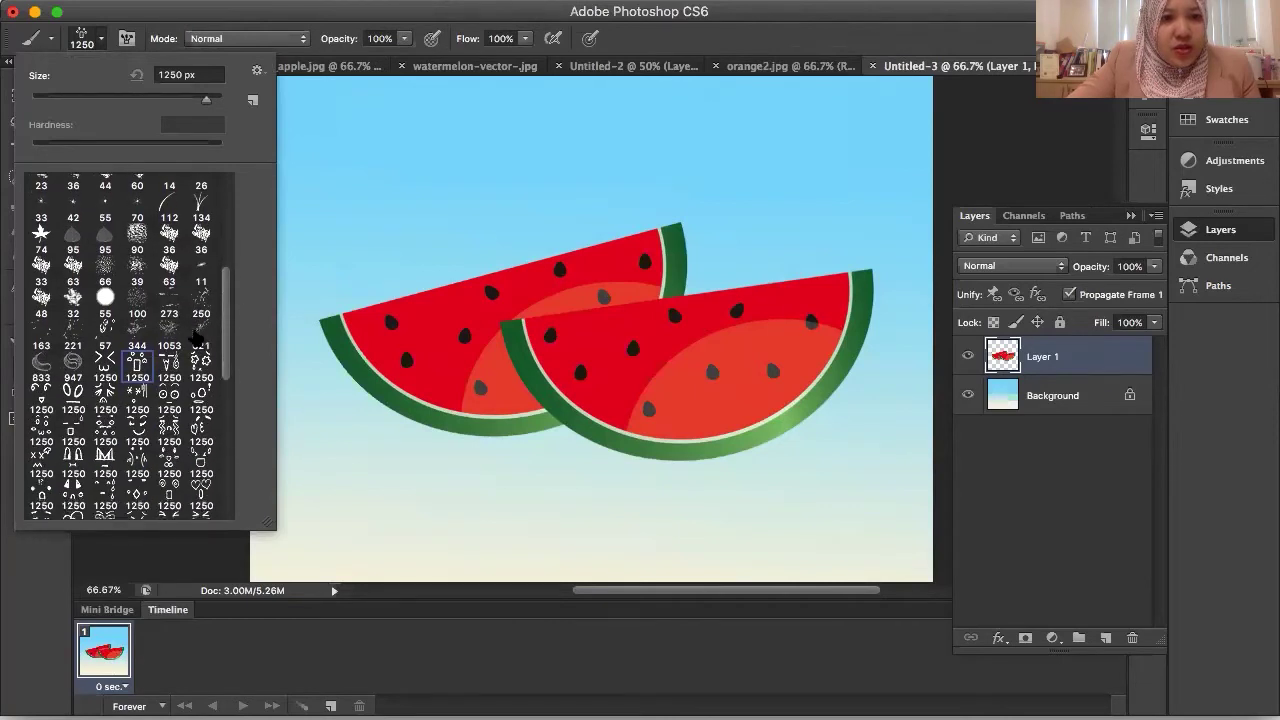
left_click(171, 335)
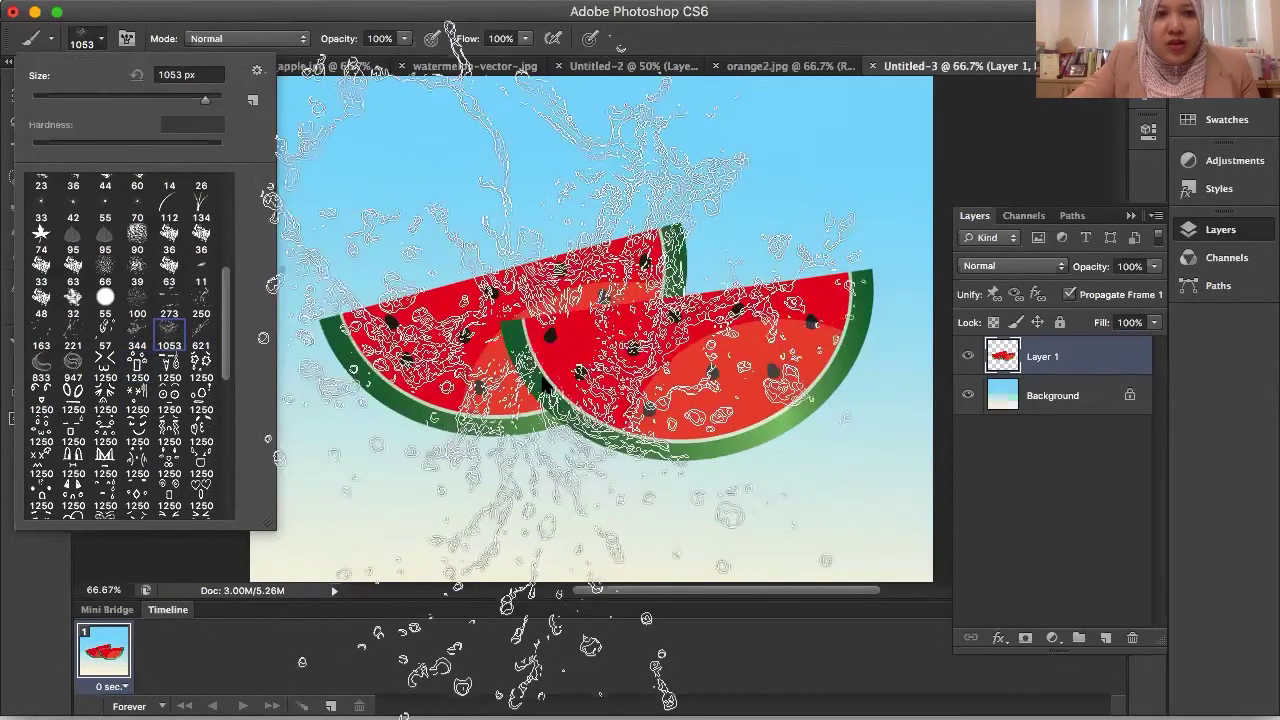
left_click_drag(205, 108, 189, 108)
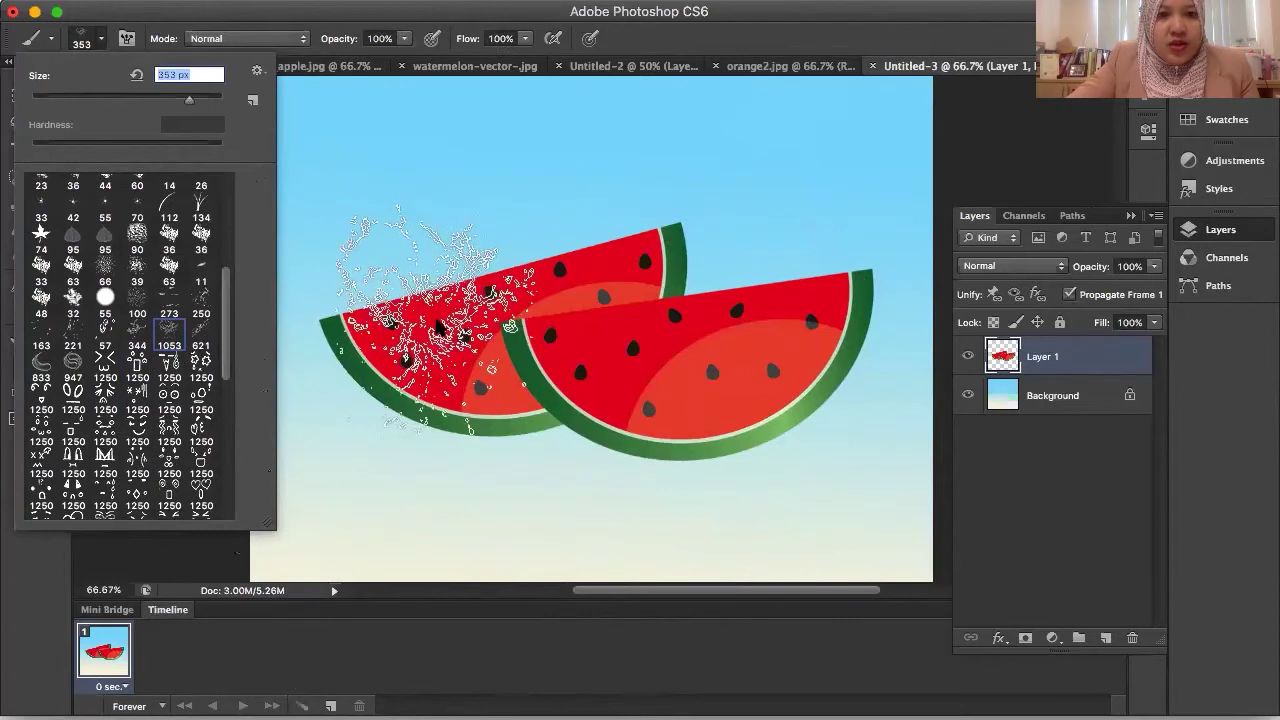
left_click(430, 320)
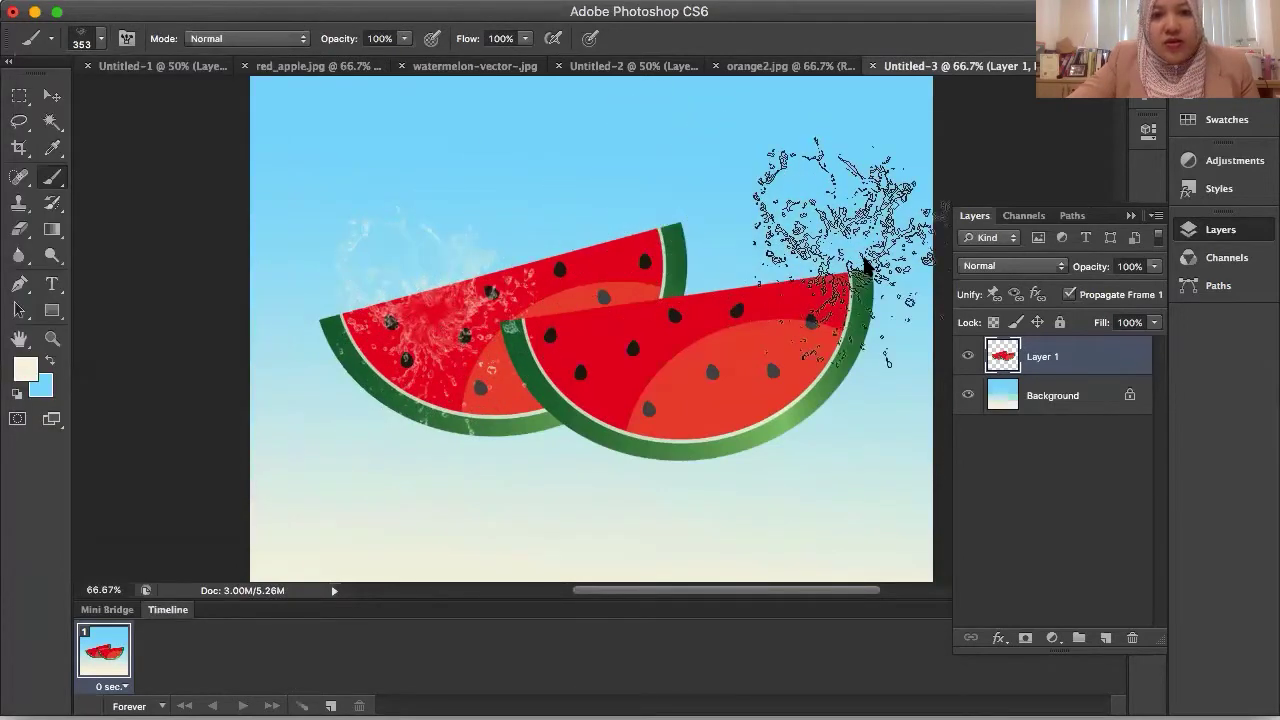
left_click(864, 310)
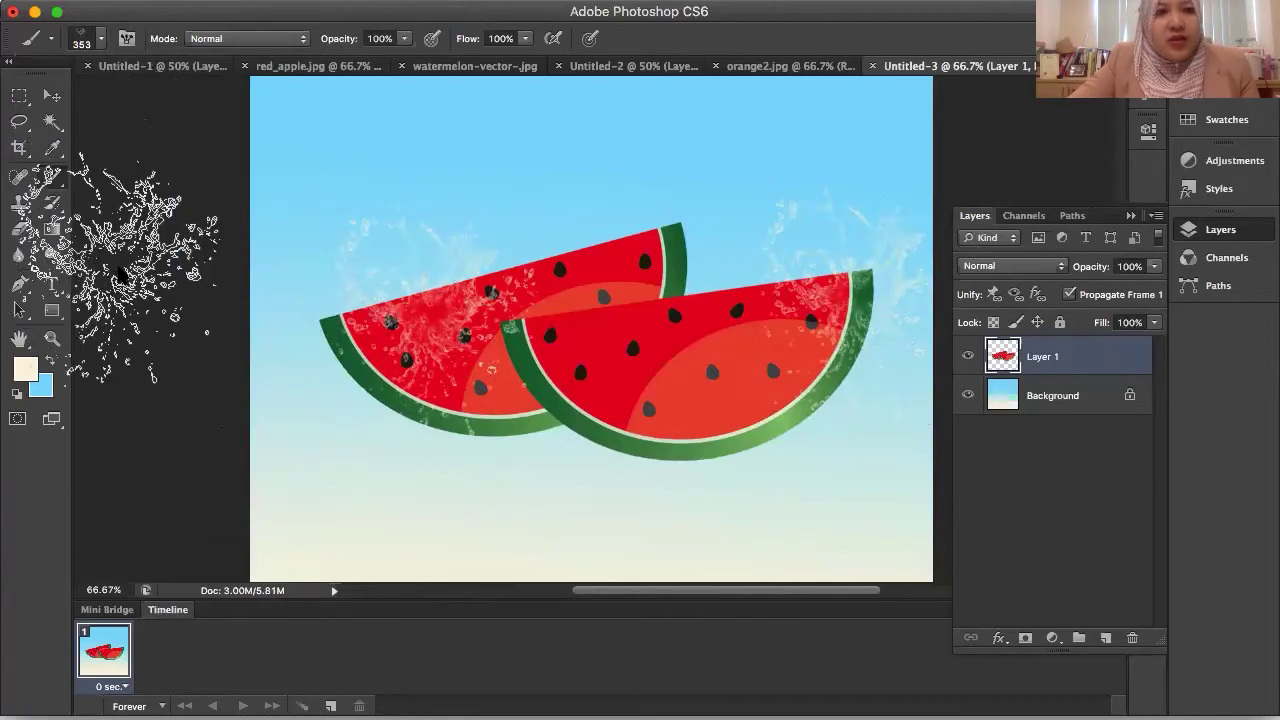
left_click(100, 40)
scroll(226, 350, "down", 1)
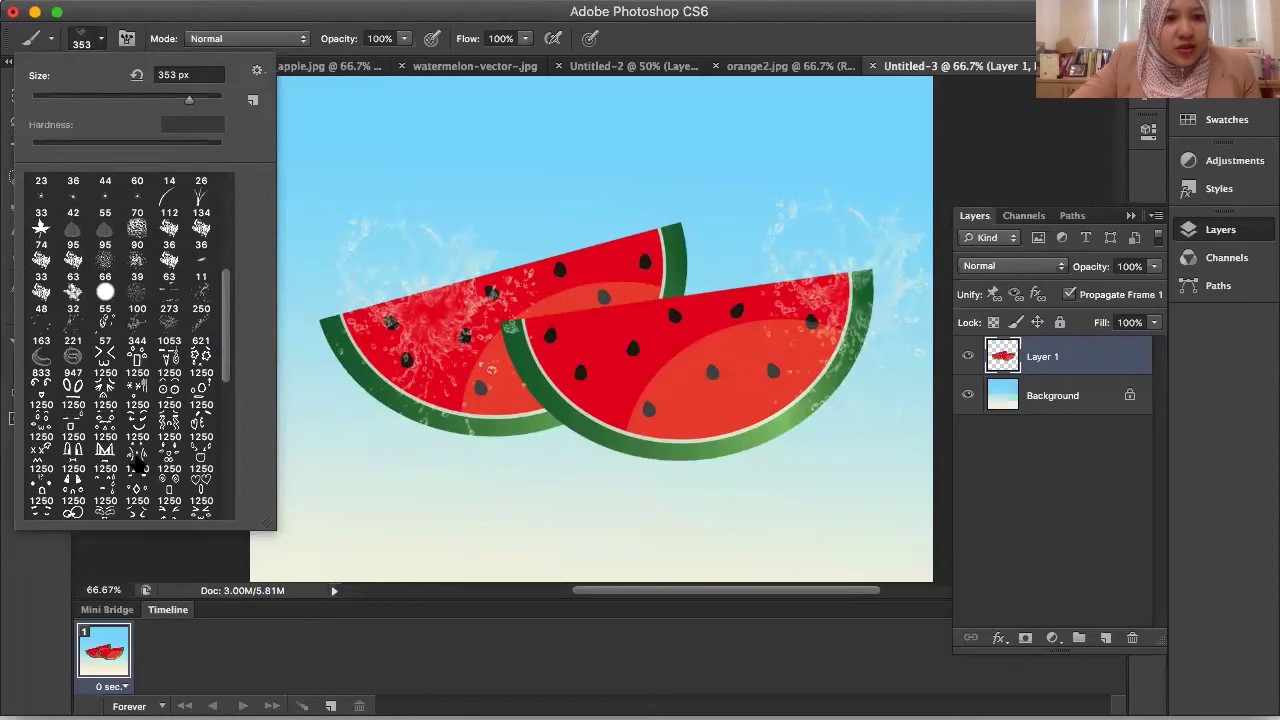
- Stamp a smiling 1250 px face doodle onto the left watermelon slice
left_click(168, 390)
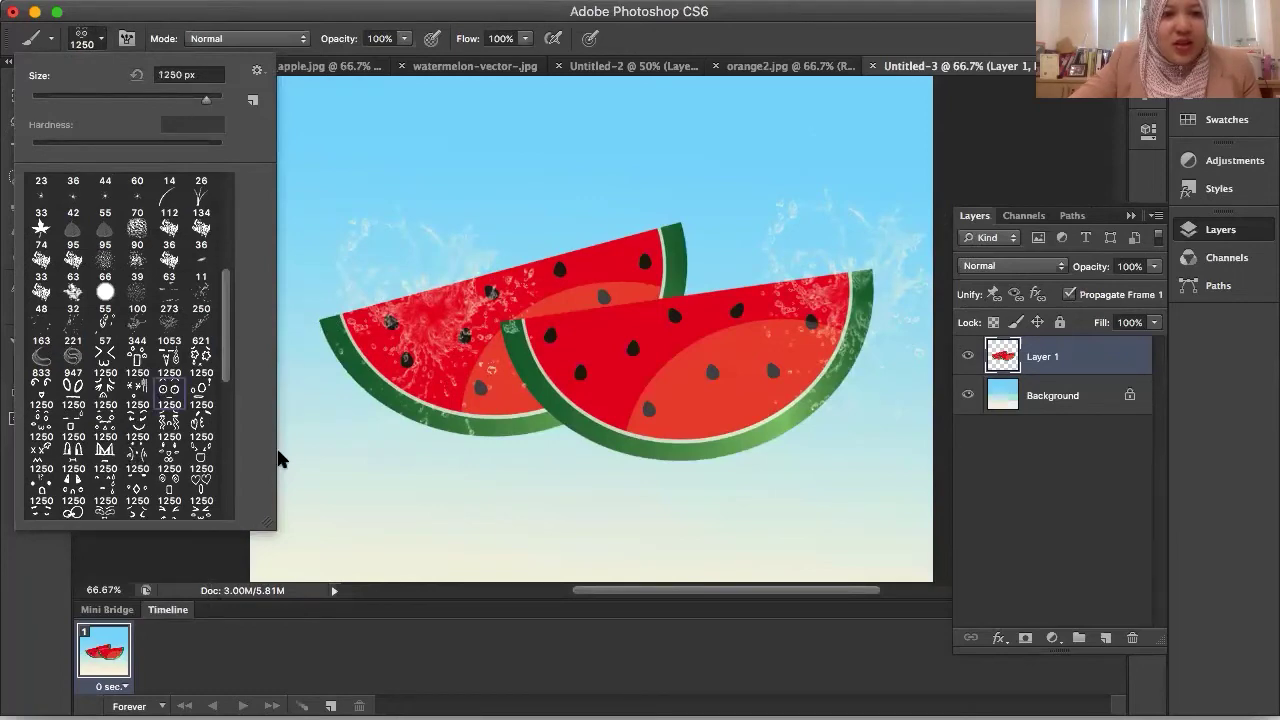
left_click(200, 549)
left_click(452, 355)
left_click(452, 355)
left_click(452, 355)
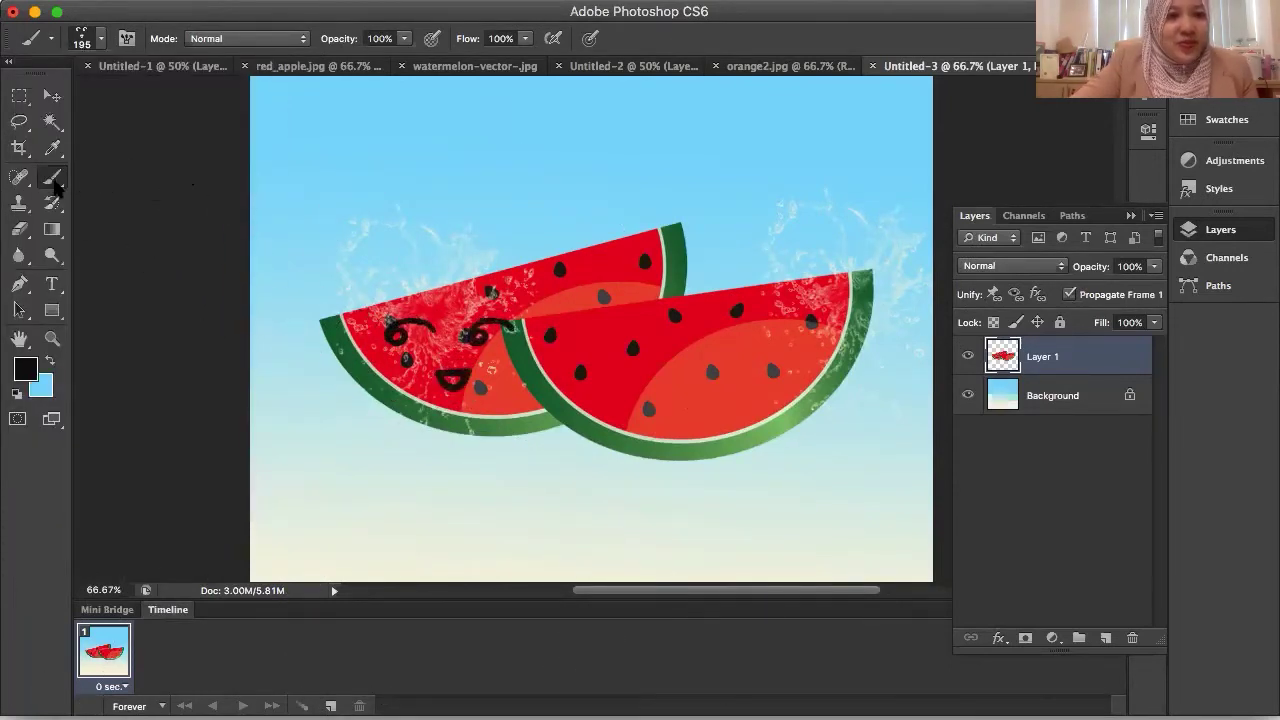
- Stamp a different face doodle at about 201 px with star eyes on the right slice
left_click(101, 40)
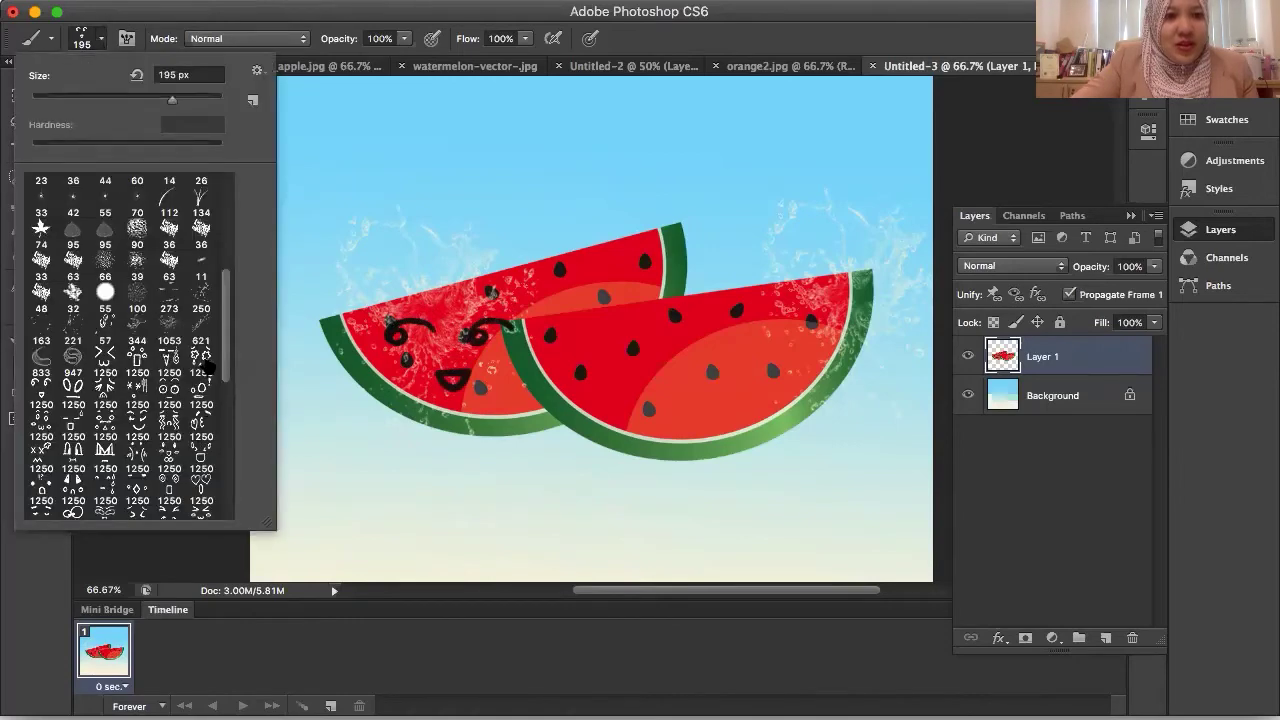
left_click(201, 358)
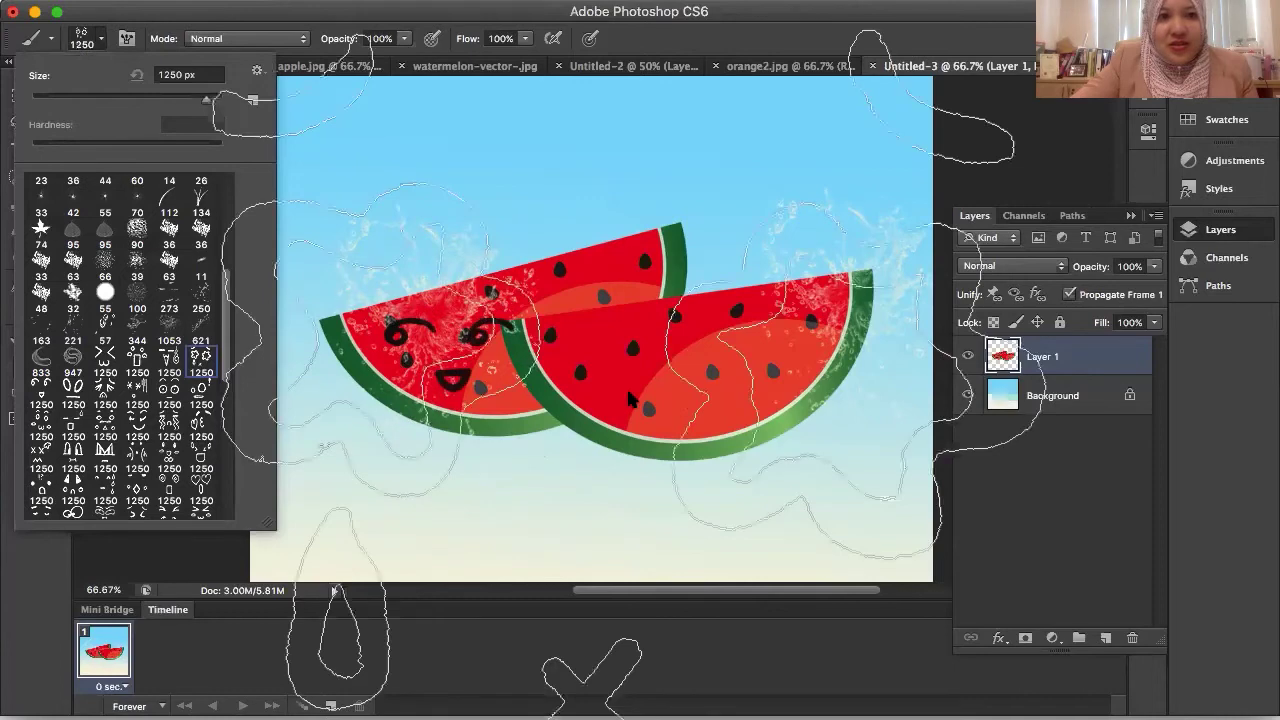
left_click_drag(206, 100, 176, 100)
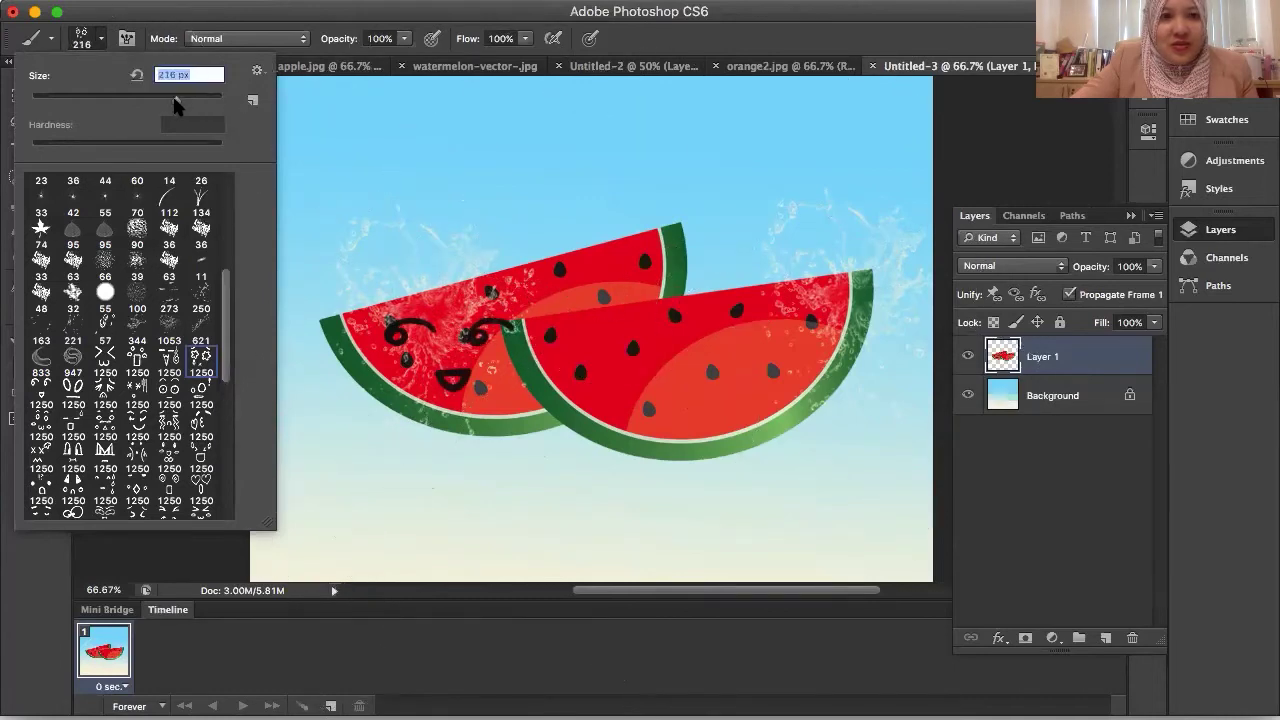
left_click(717, 350)
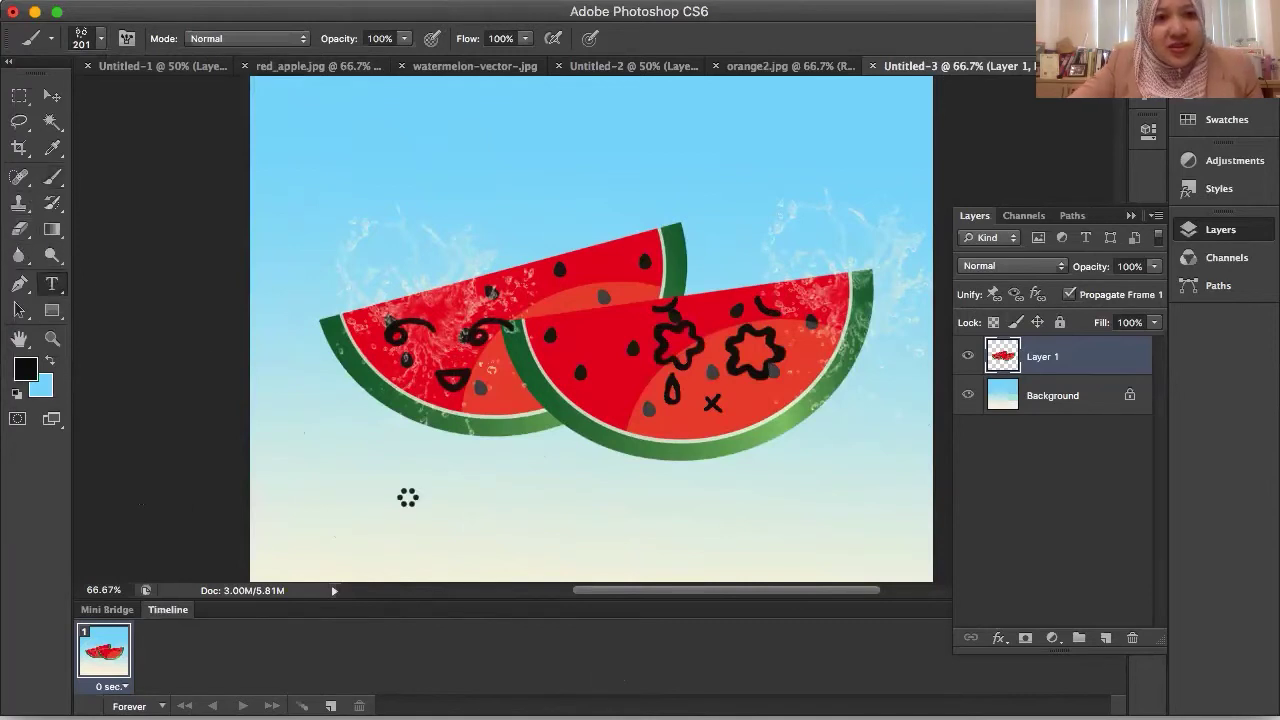
key("t")
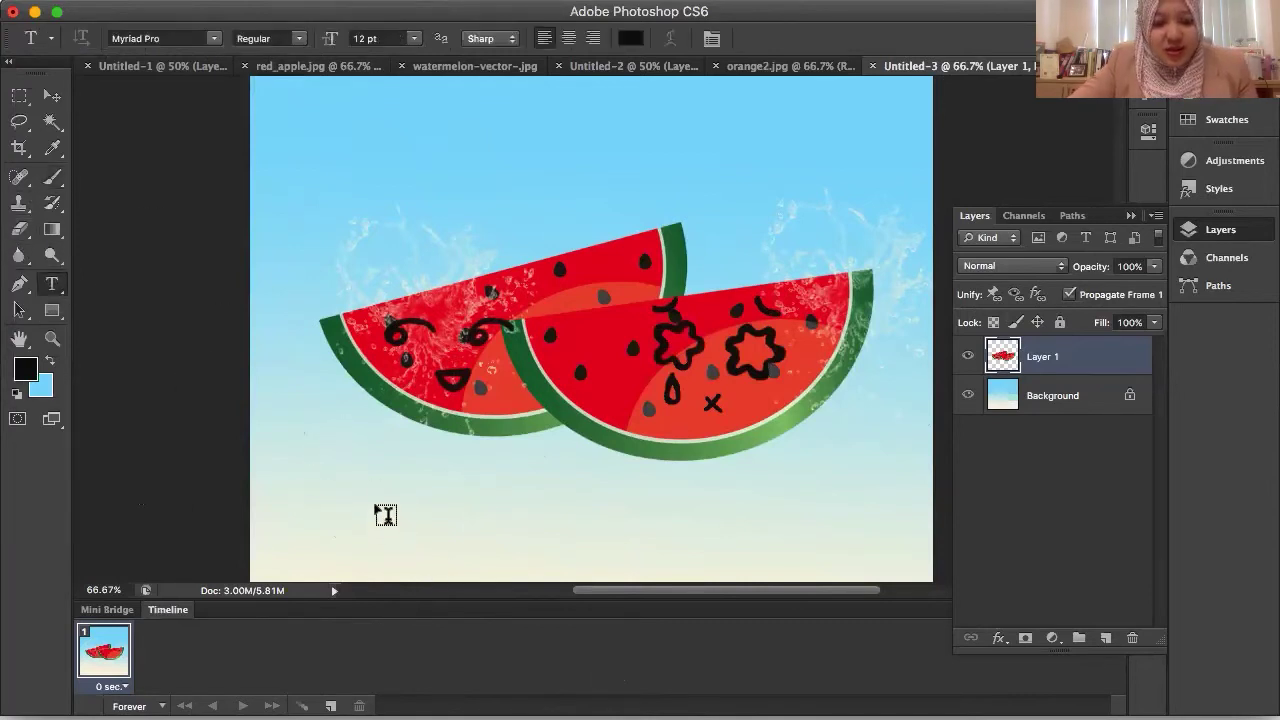
- Add the caption 'Happiness Cold is Watermelon' below the slices in the Noteworthy font
left_click(320, 501)
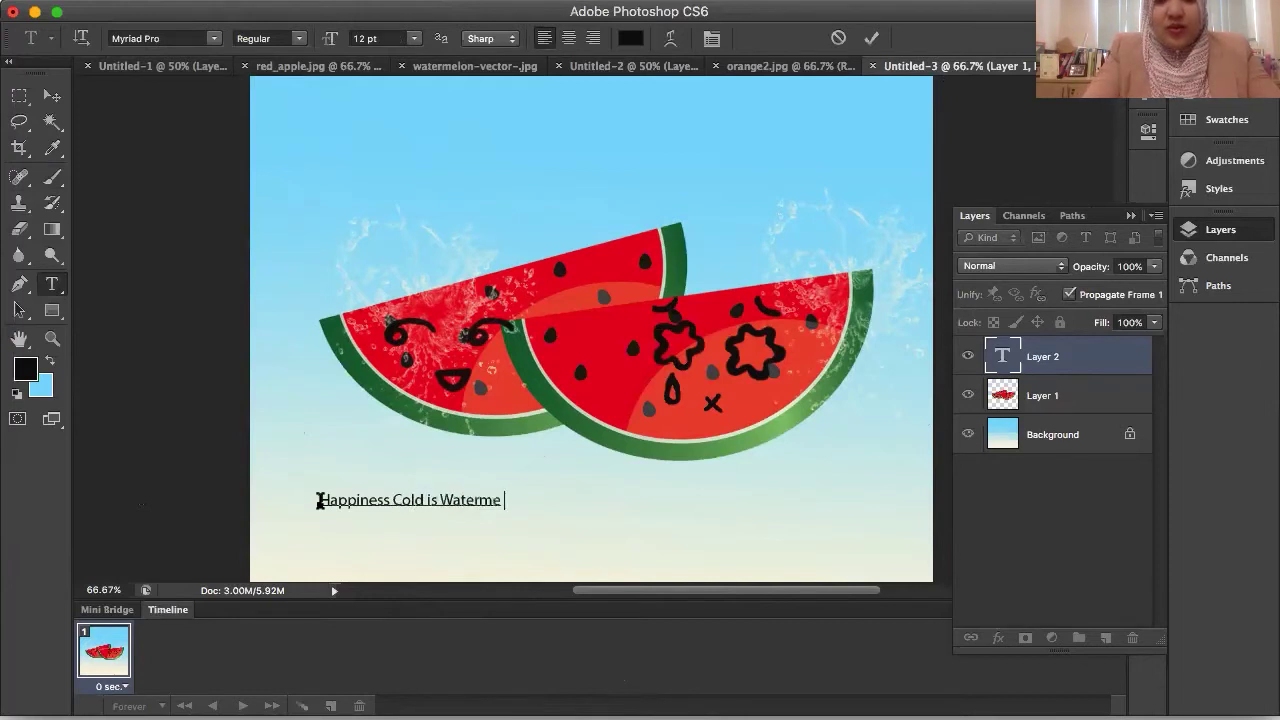
left_click_drag(318, 499, 524, 501)
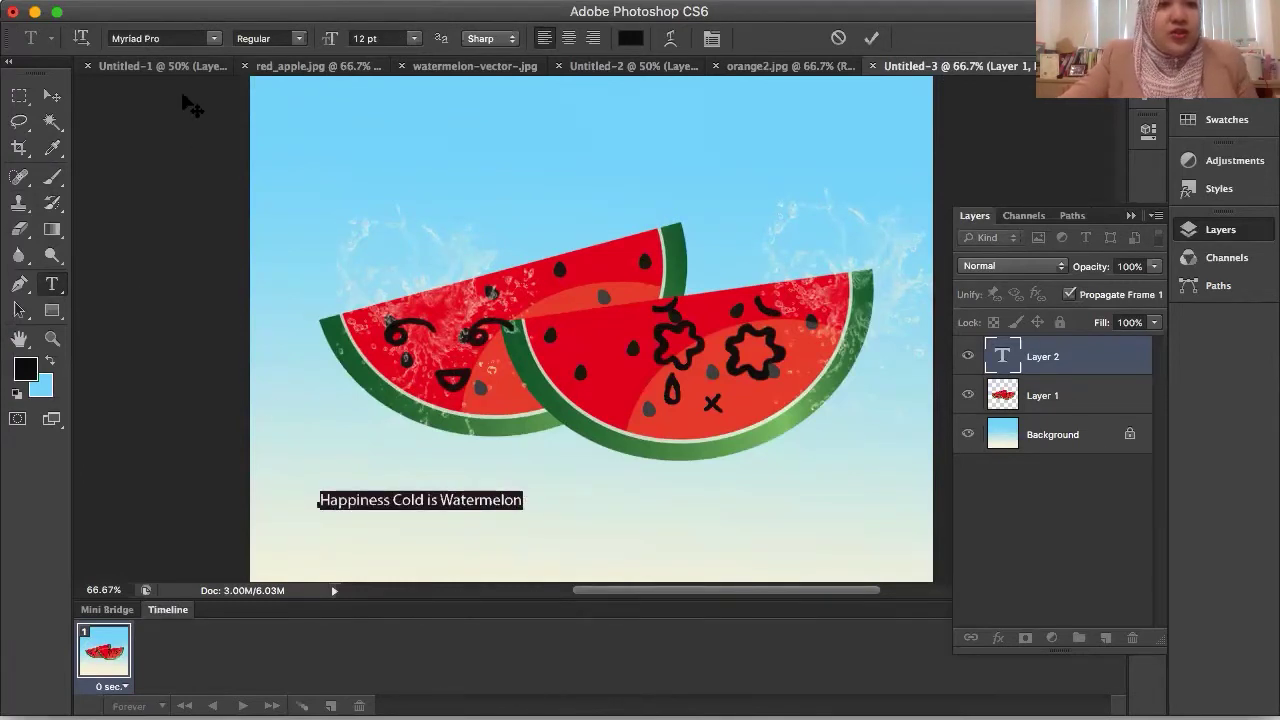
left_click(212, 40)
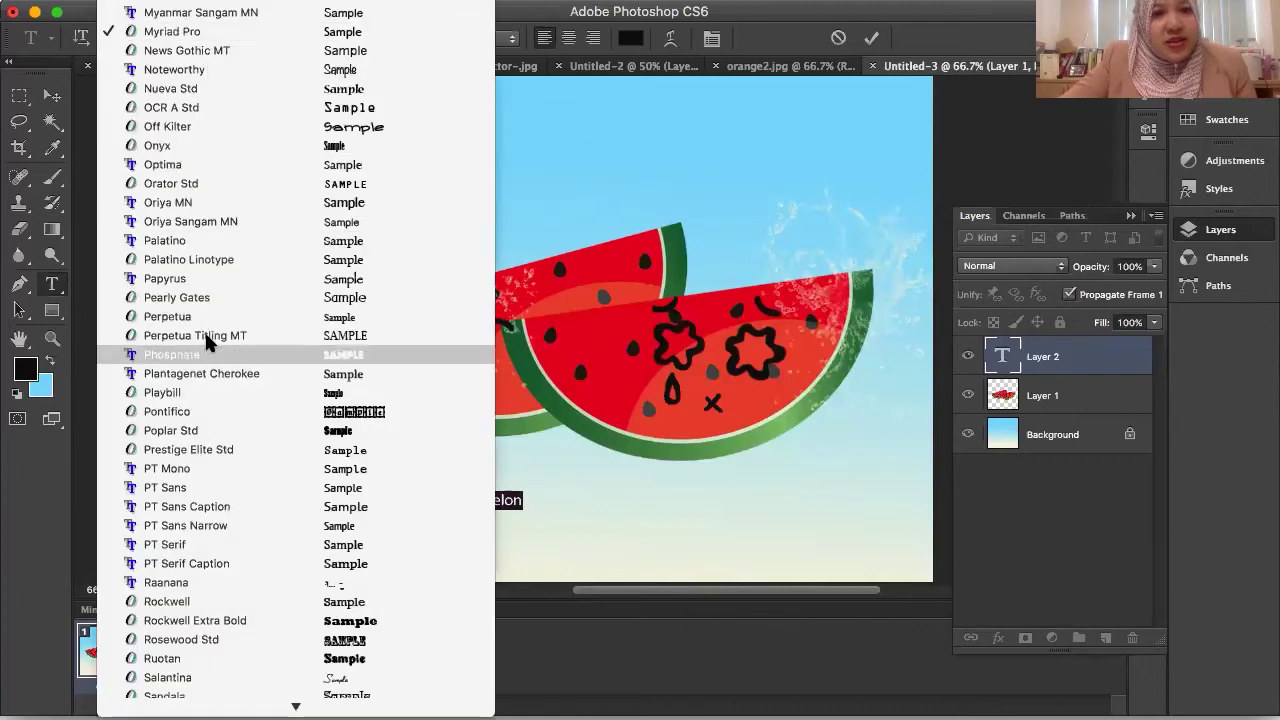
left_click(228, 70)
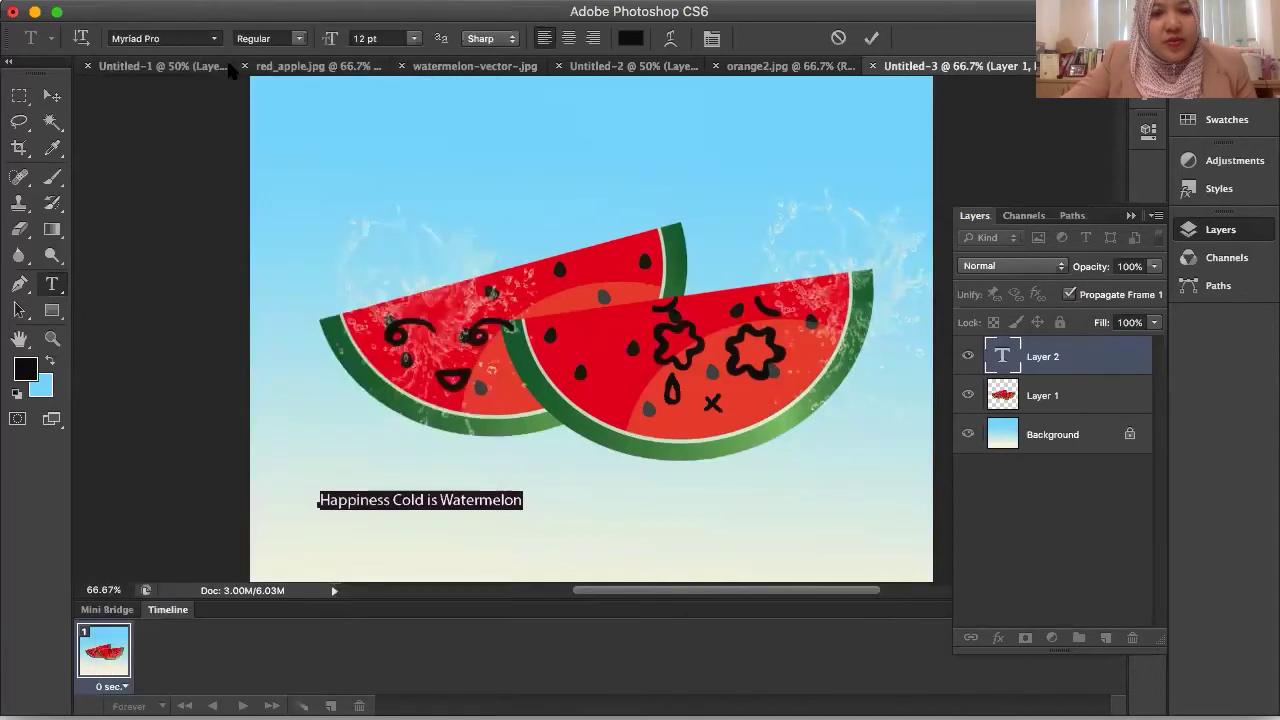
- Scale the caption up with Free Transform to span the artwork's bottom
left_click(52, 95)
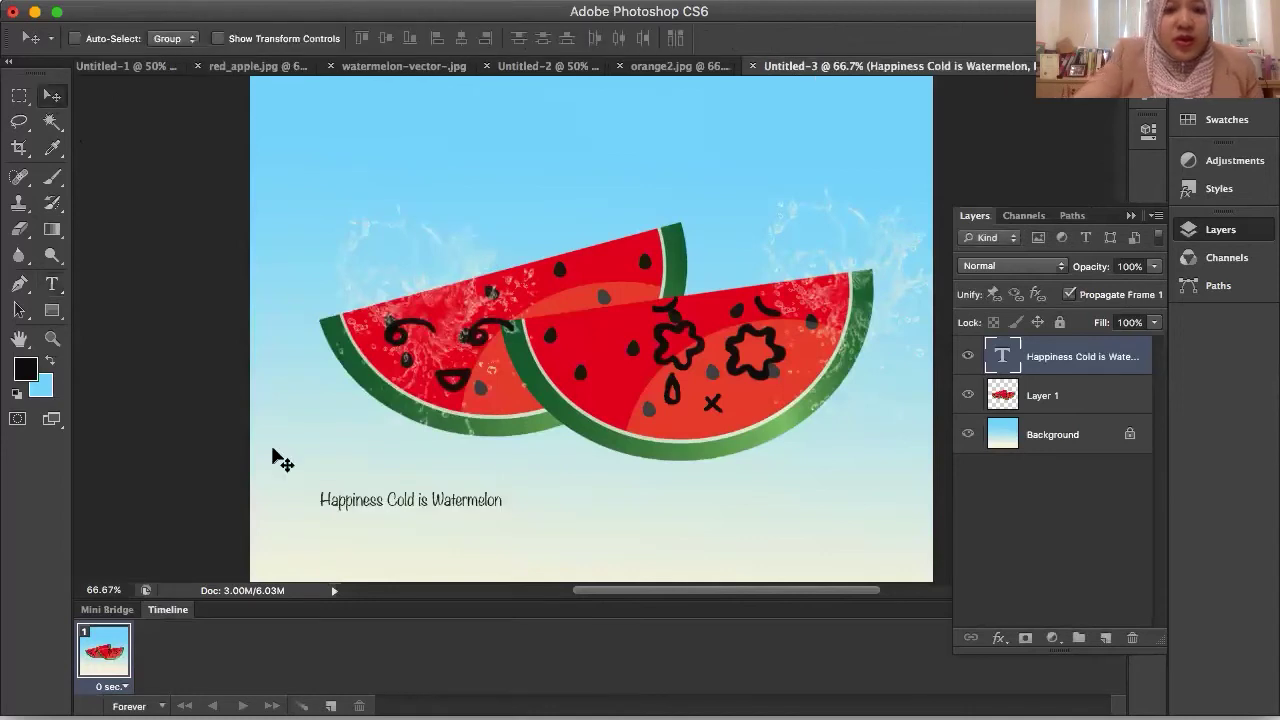
key("super+t")
left_click_drag(507, 517, 873, 549)
key("Return")
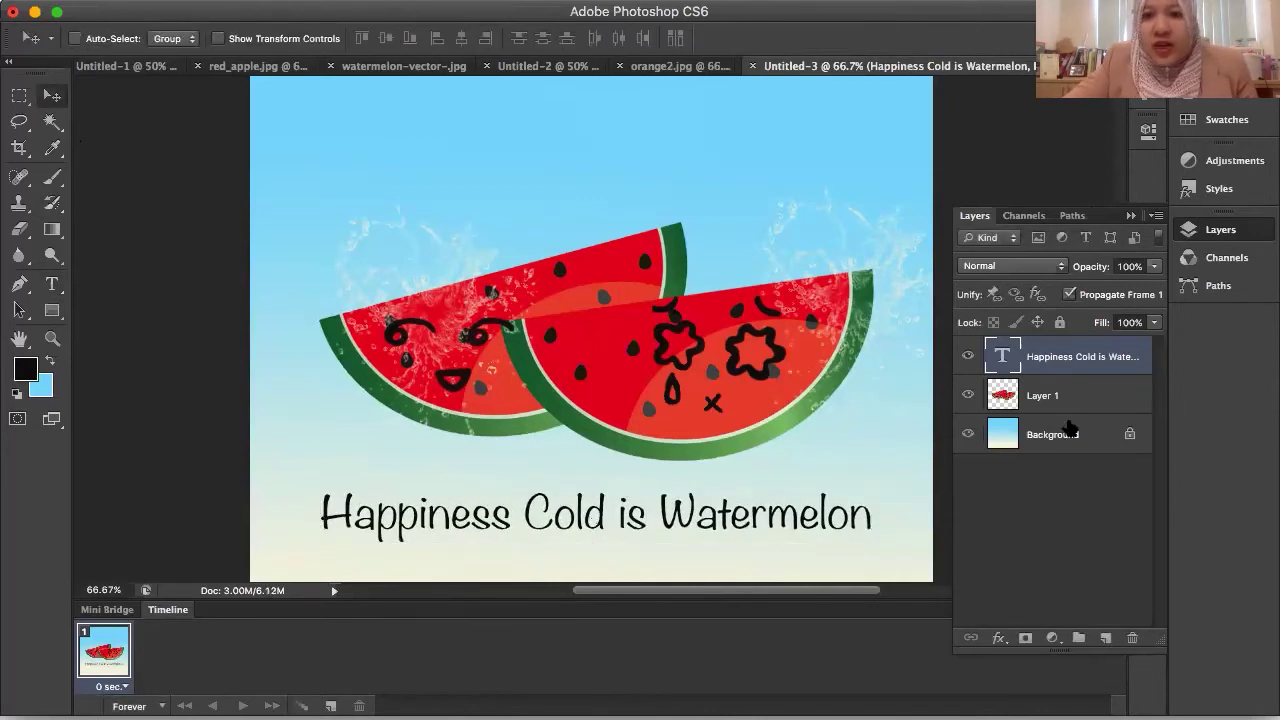
right_click(1037, 366)
- Give the caption a black stroke positioned outside the letters
left_click(1090, 75)
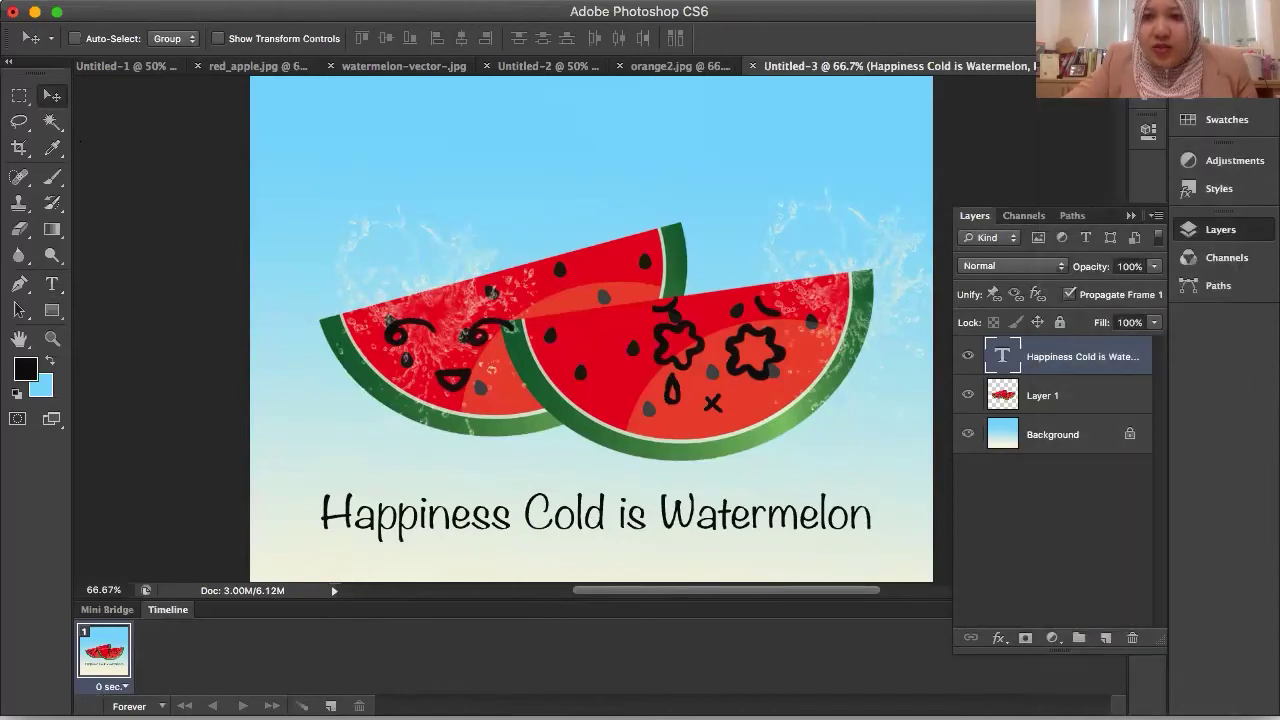
left_click_drag(693, 140, 1263, 122)
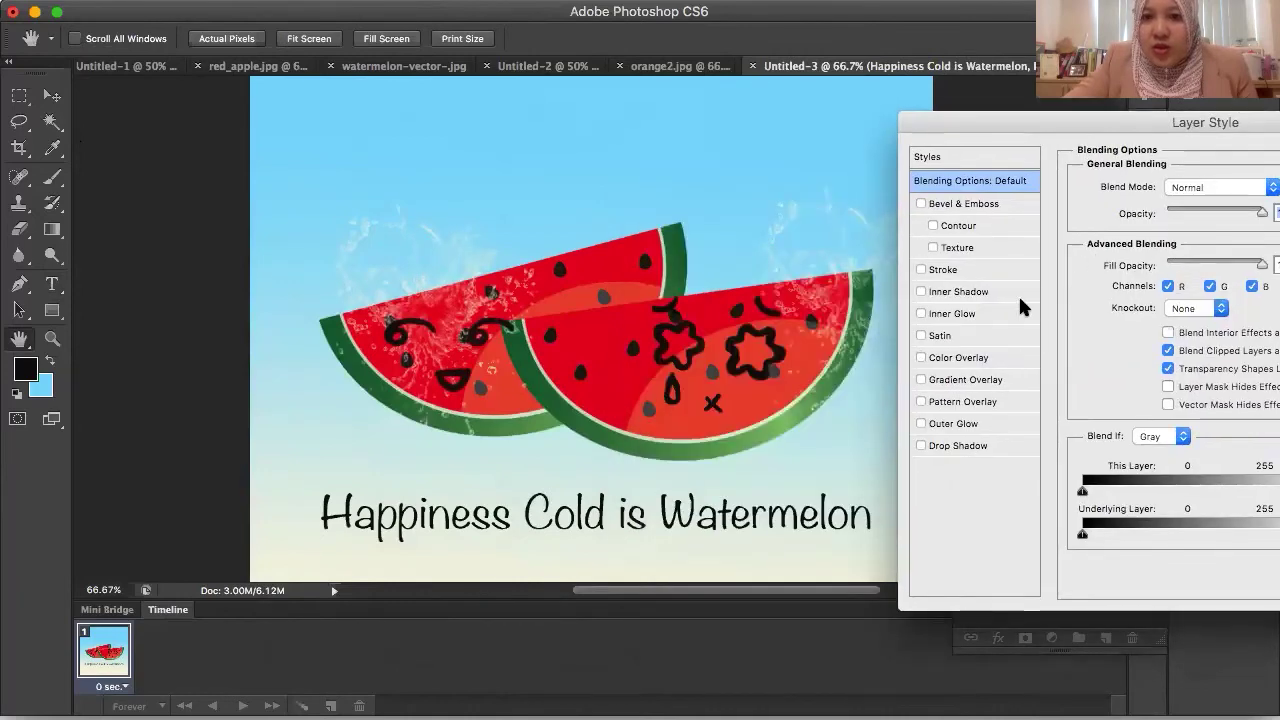
left_click(918, 269)
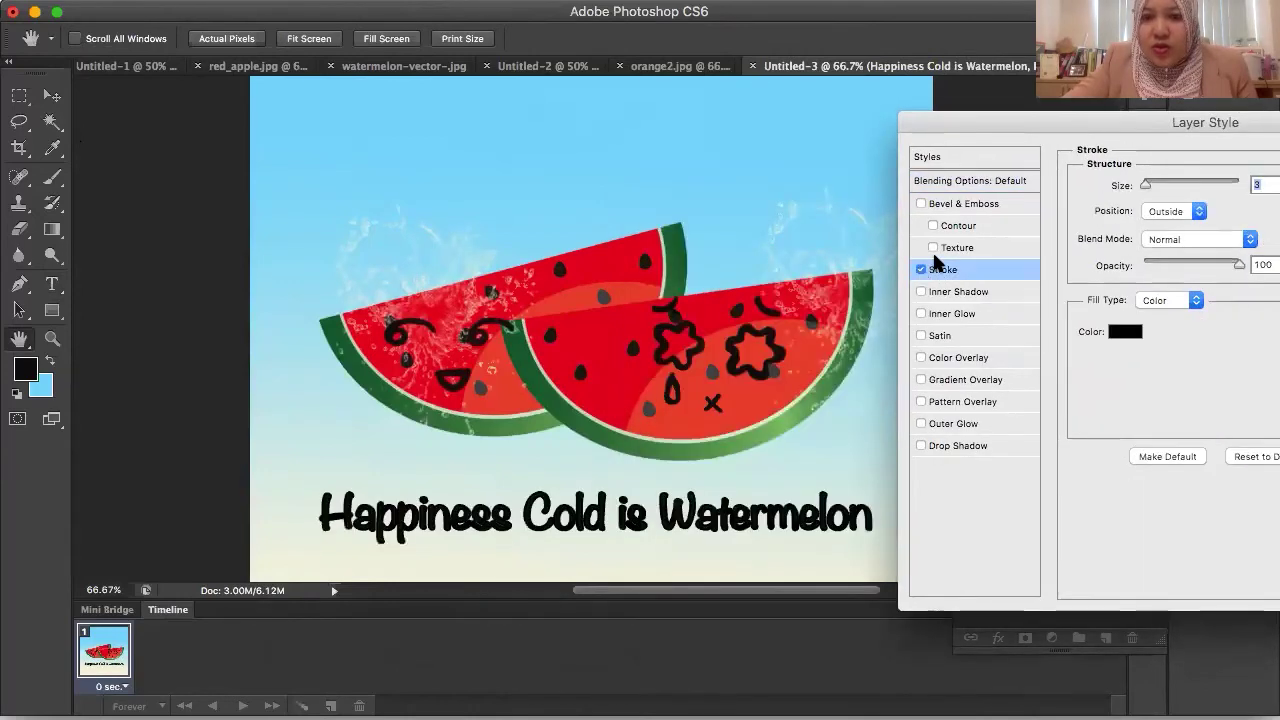
left_click_drag(1030, 128, 975, 121)
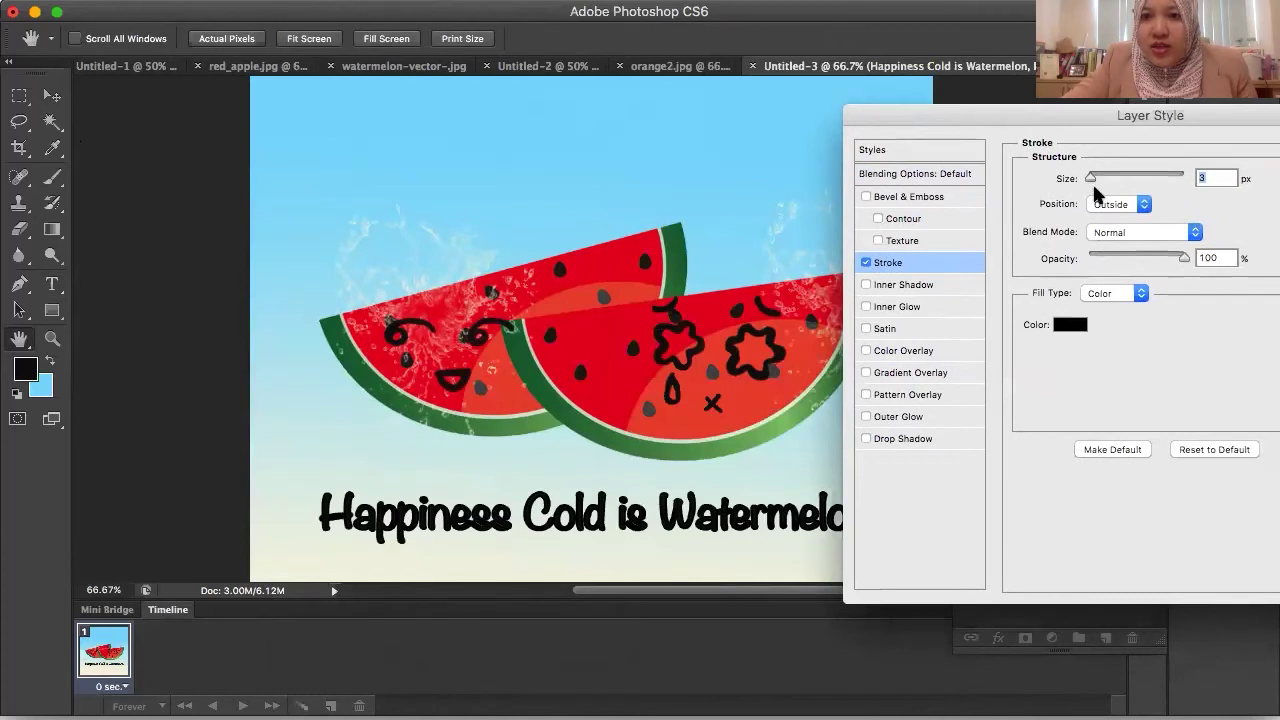
mouse_move(1093, 178)
left_mouse_down()
mouse_move(1110, 185)
mouse_move(1088, 173)
left_mouse_up()
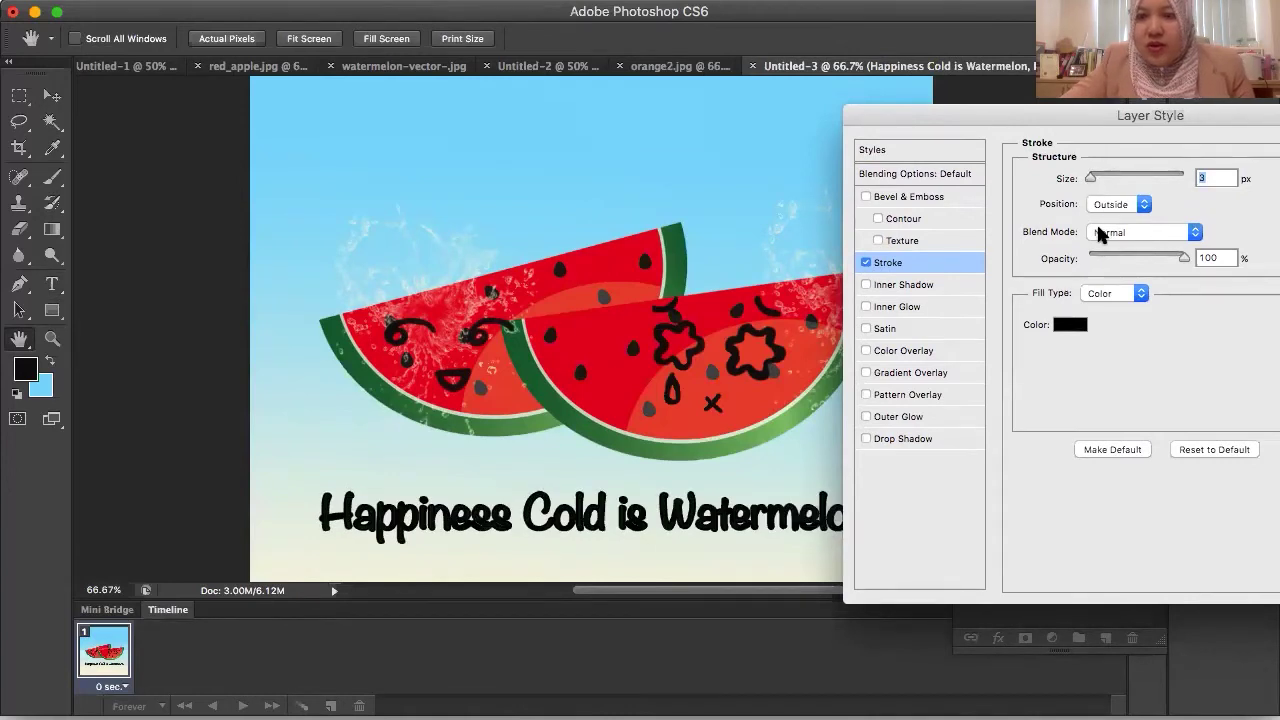
left_click(1130, 200)
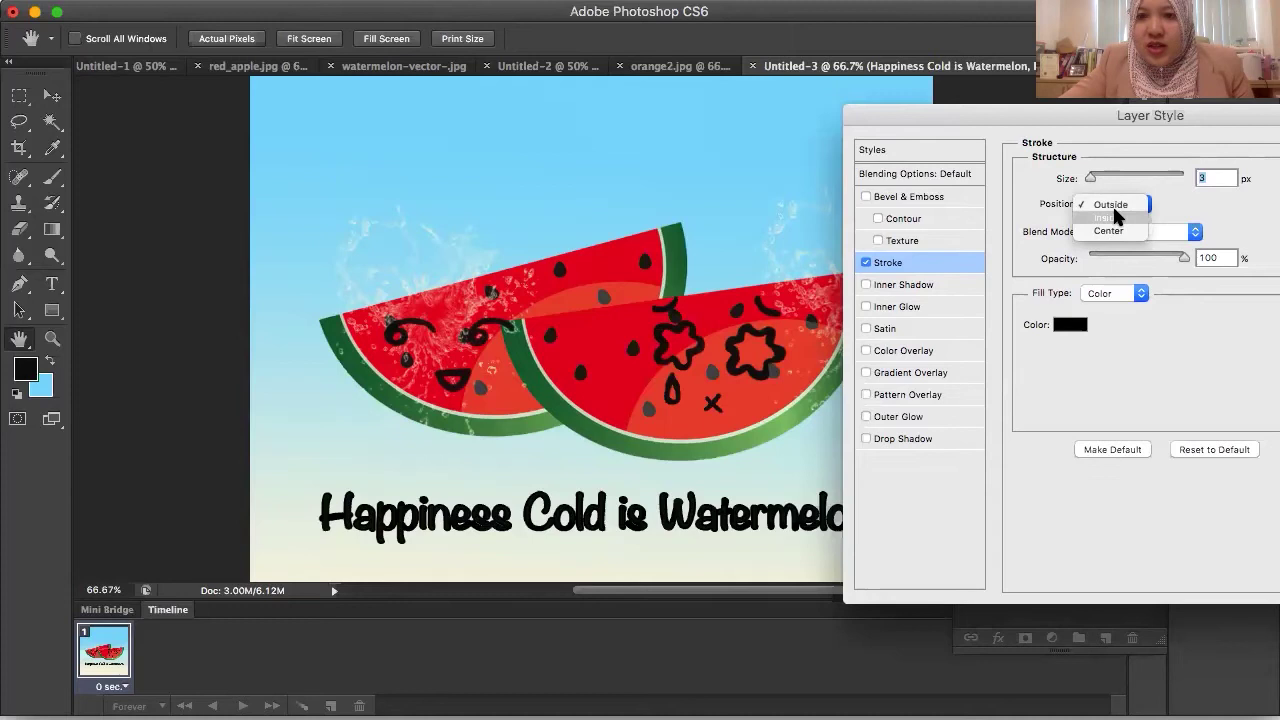
left_click(1107, 217)
left_click(1114, 204)
left_click(1118, 193)
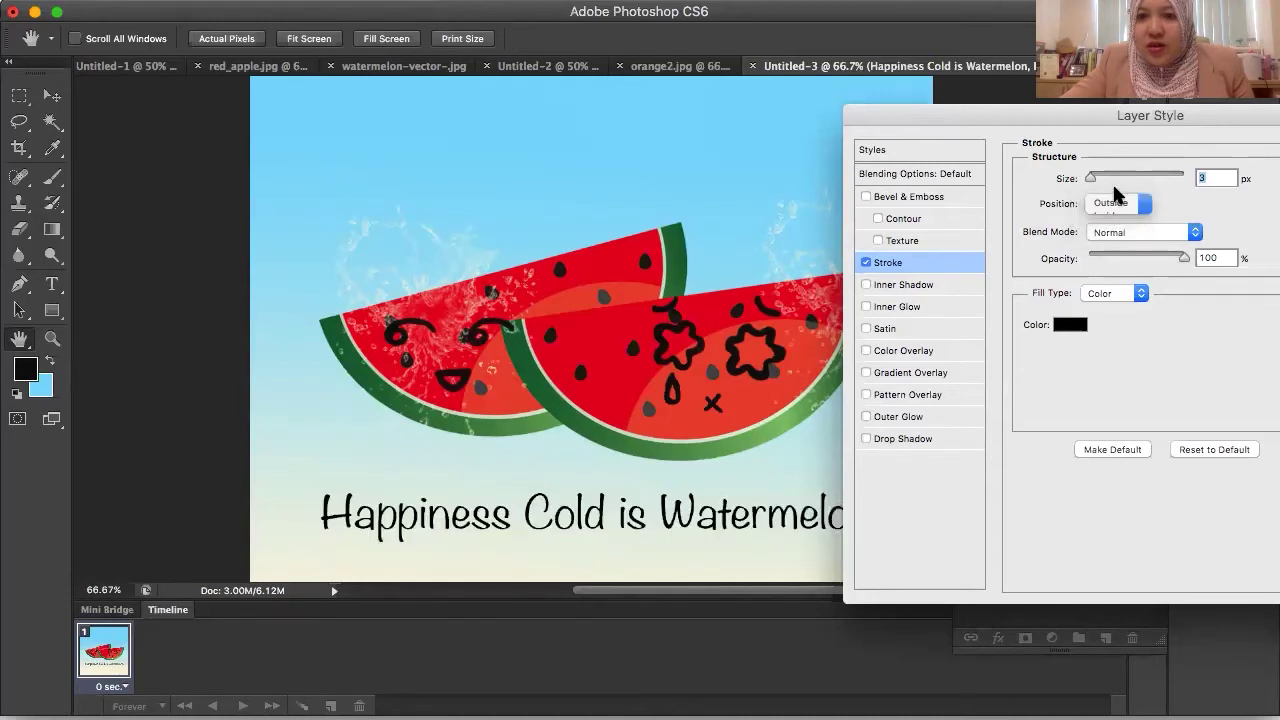
- Try Inner Shadow at distance 10 and Inner Glow on the caption, then turn both off
left_click(894, 285)
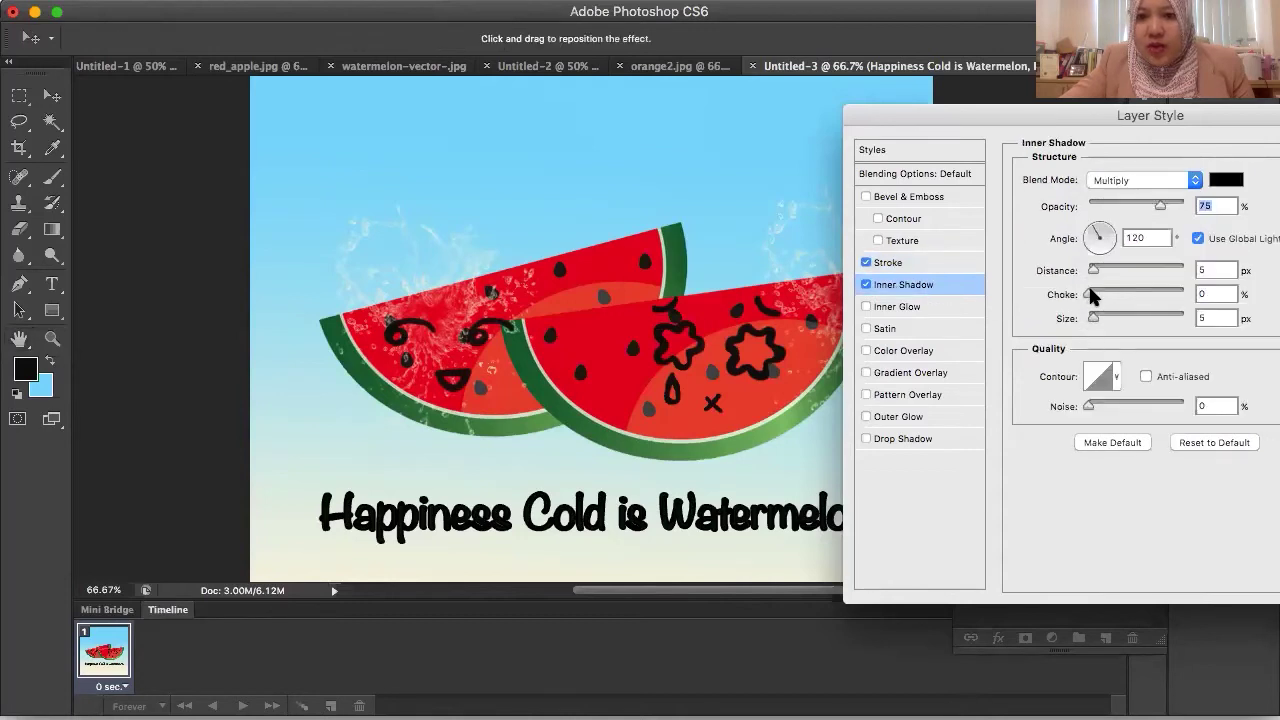
left_click_drag(1094, 270, 1099, 270)
left_click(866, 284)
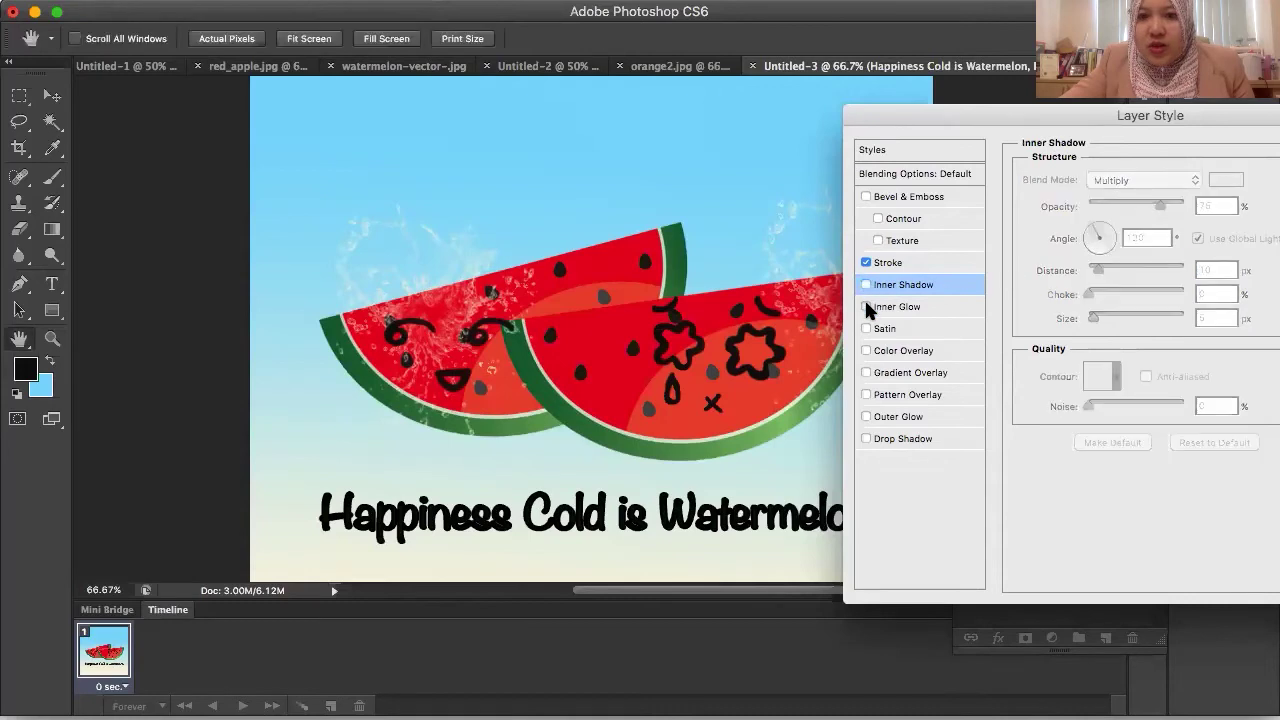
left_click(866, 306)
left_click(893, 309)
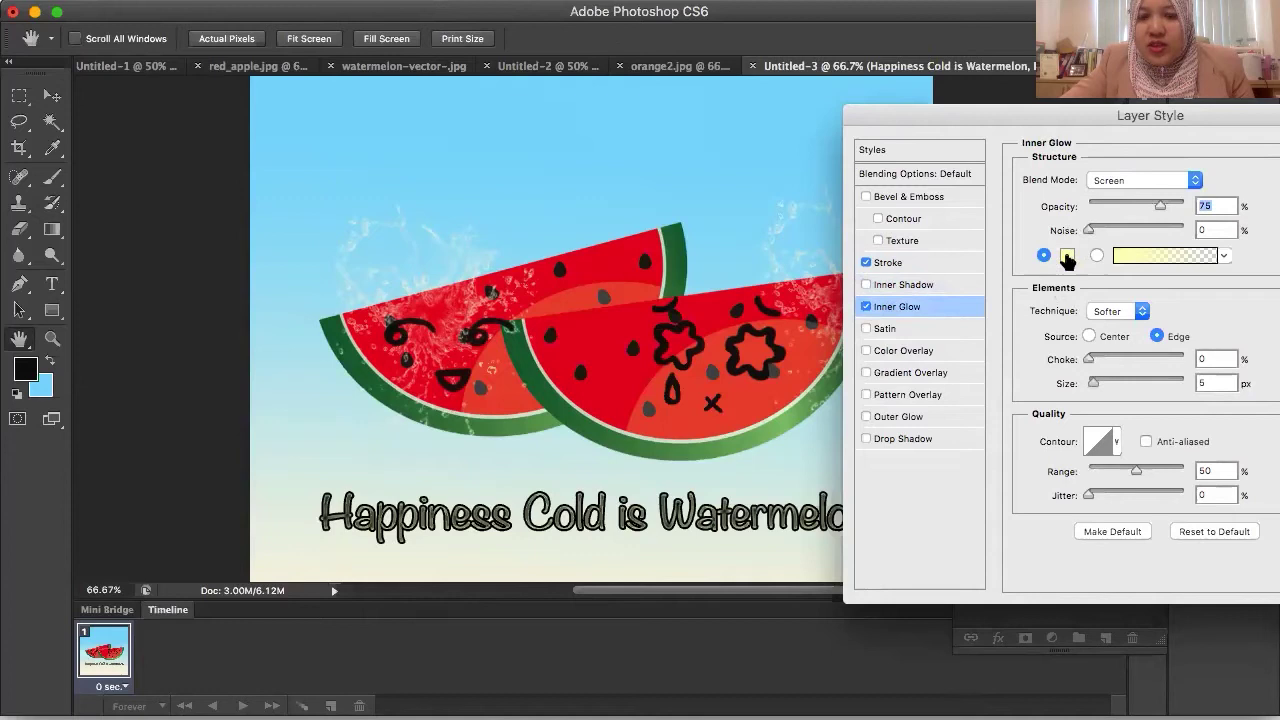
left_click(866, 306)
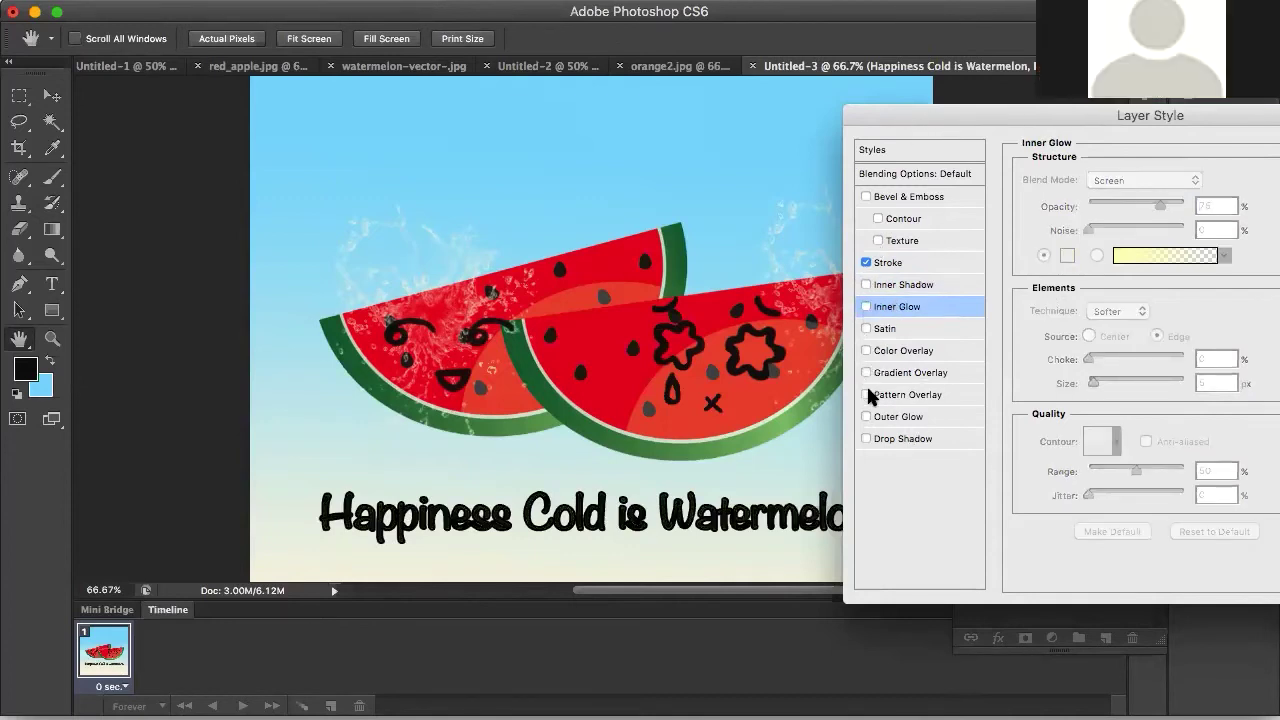
- Add a caption drop shadow with distance 12 px and size 16 px, and confirm
left_click(867, 439)
left_click(866, 417)
left_click(889, 438)
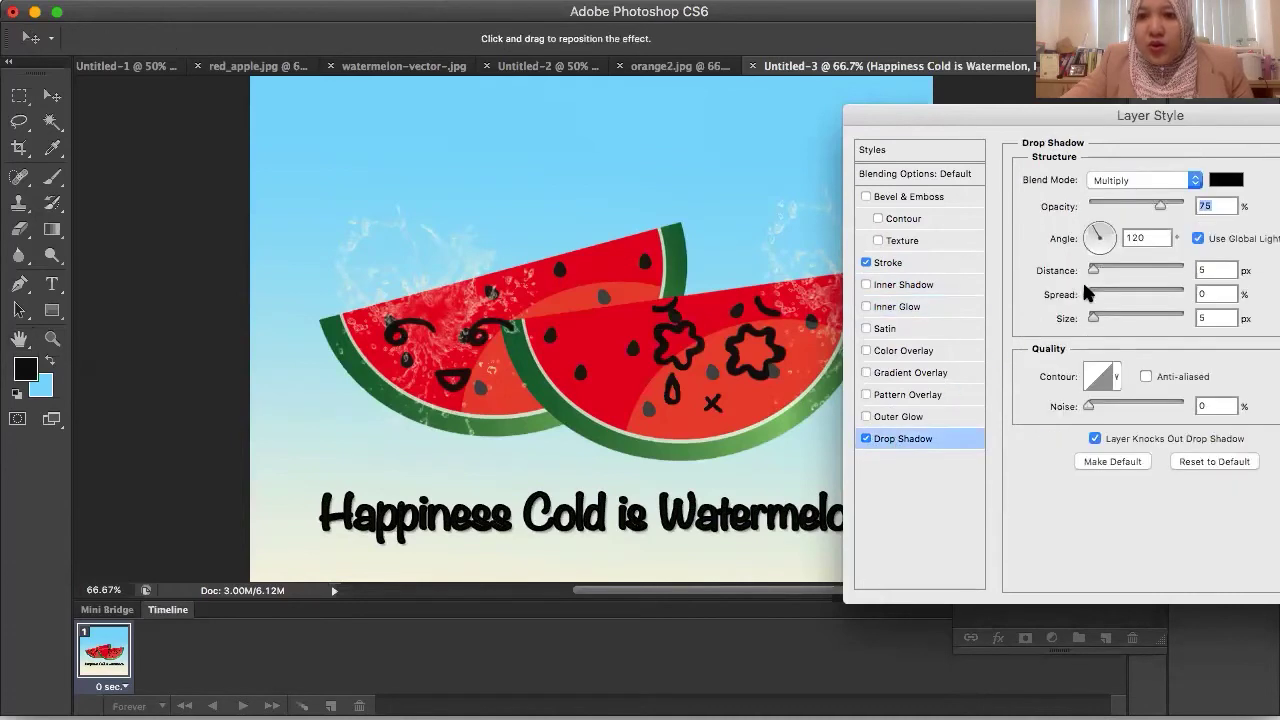
left_click_drag(1095, 314, 1098, 315)
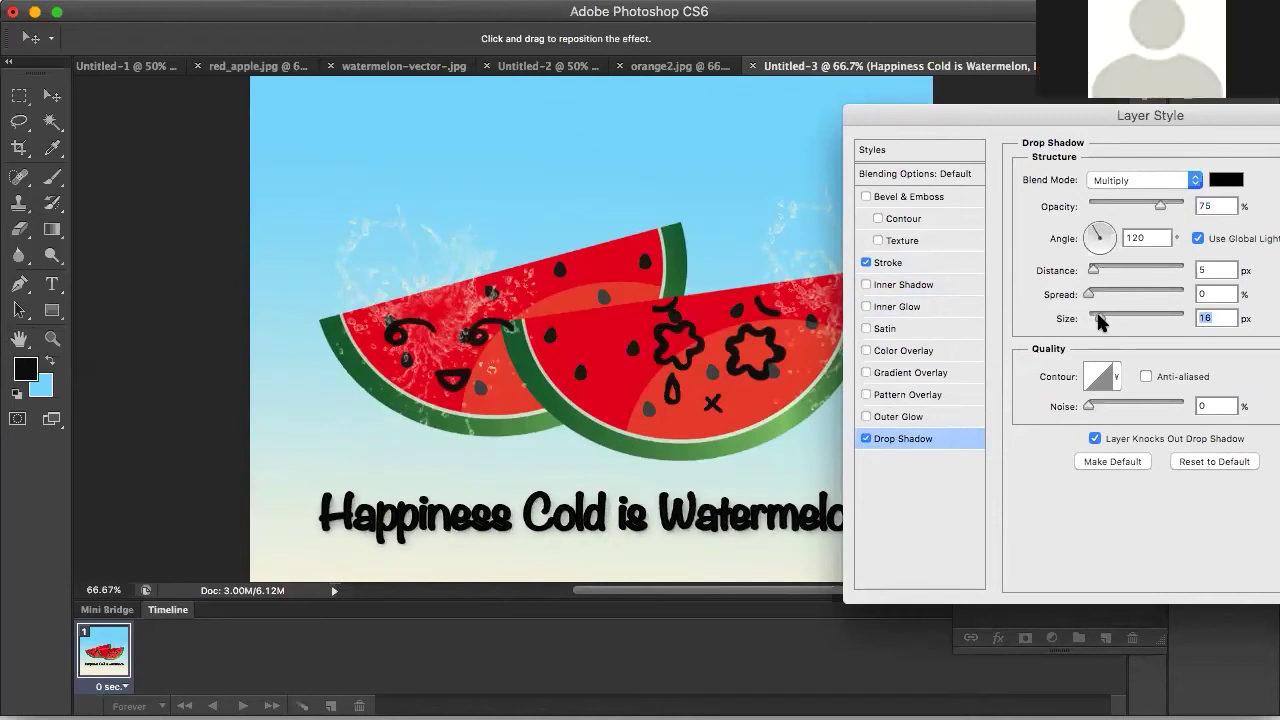
left_click_drag(1094, 270, 1098, 275)
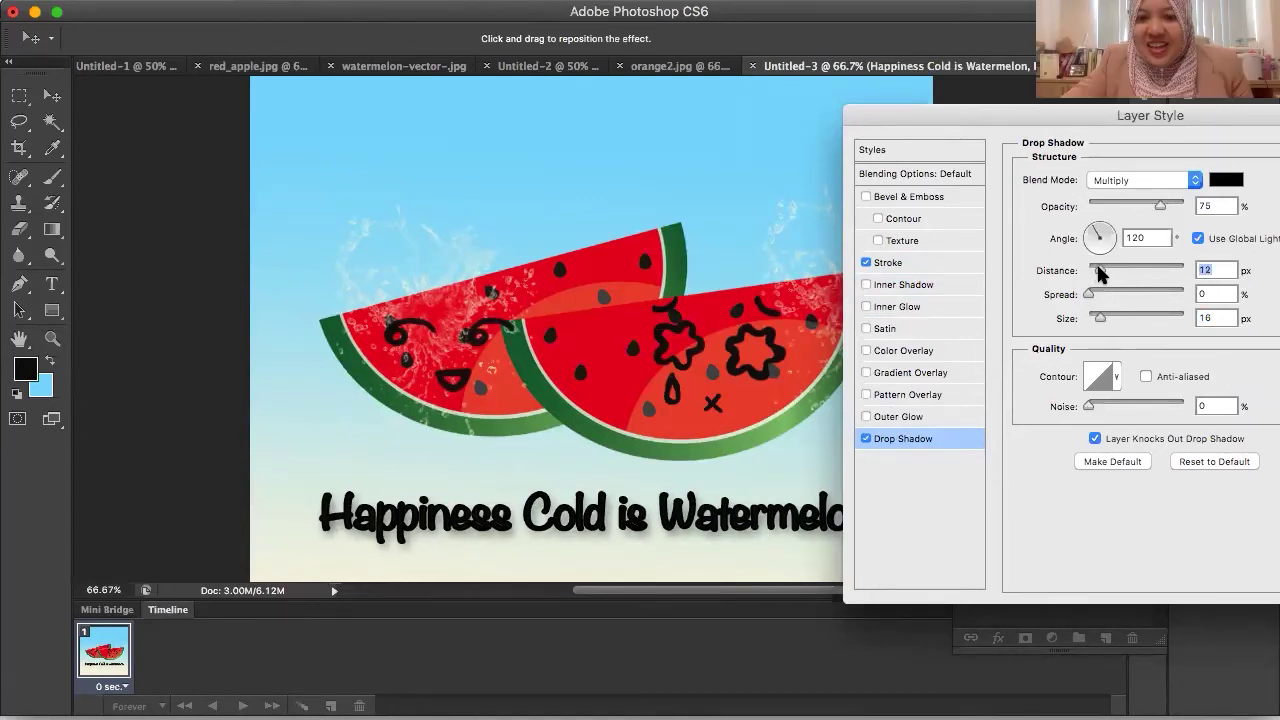
left_click_drag(1122, 116, 869, 120)
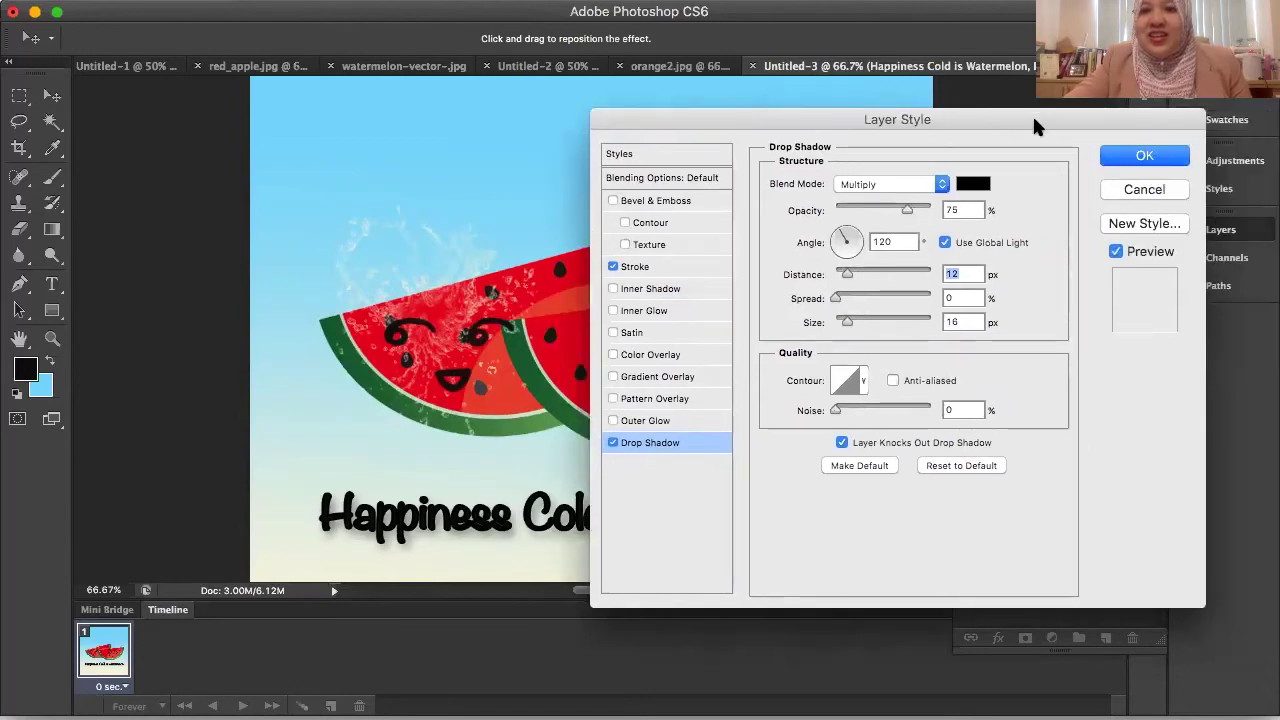
left_click(1130, 156)
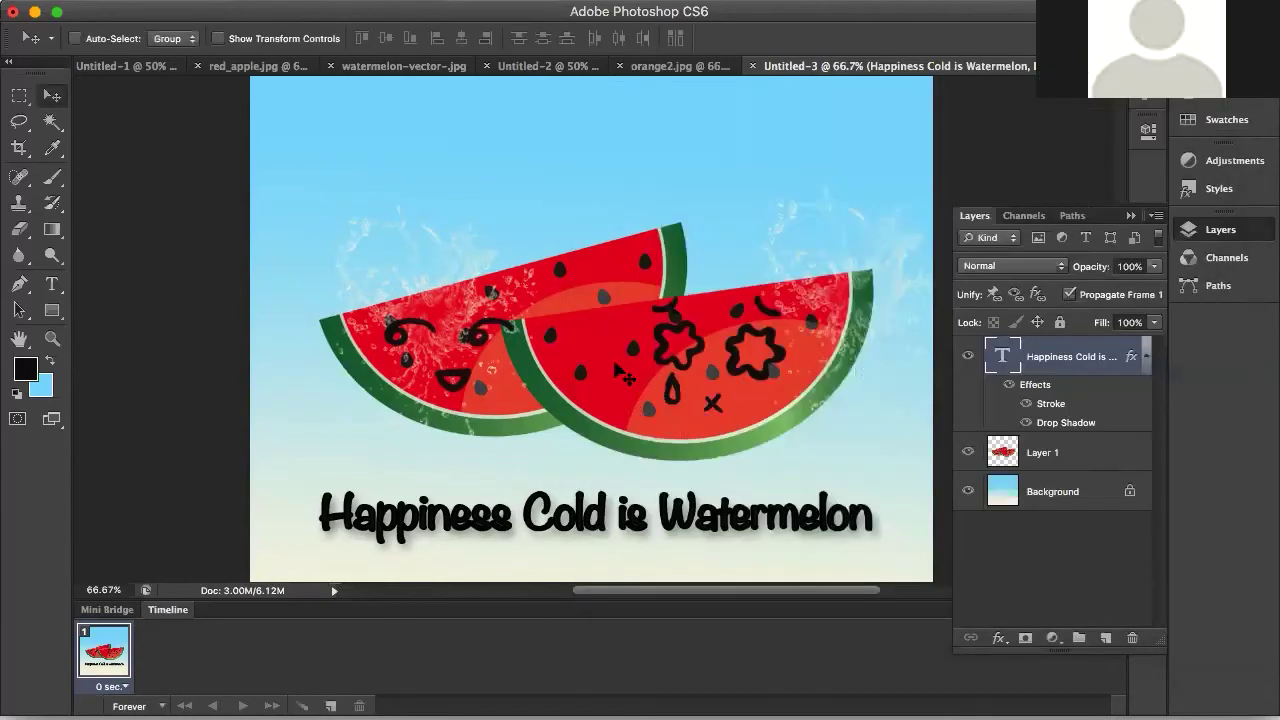
- Give watermelon Layer 1 a drop shadow with wider spread, leaving Gradient Overlay off
left_click(1058, 450)
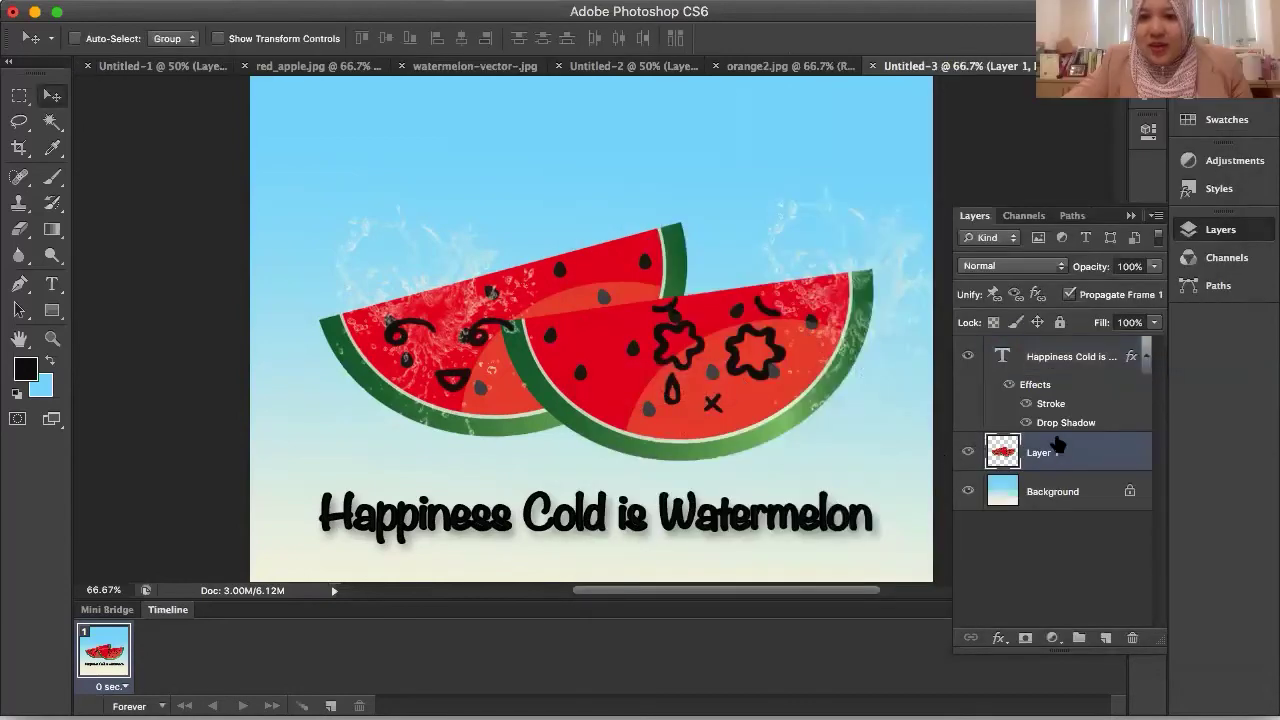
right_click(1064, 455)
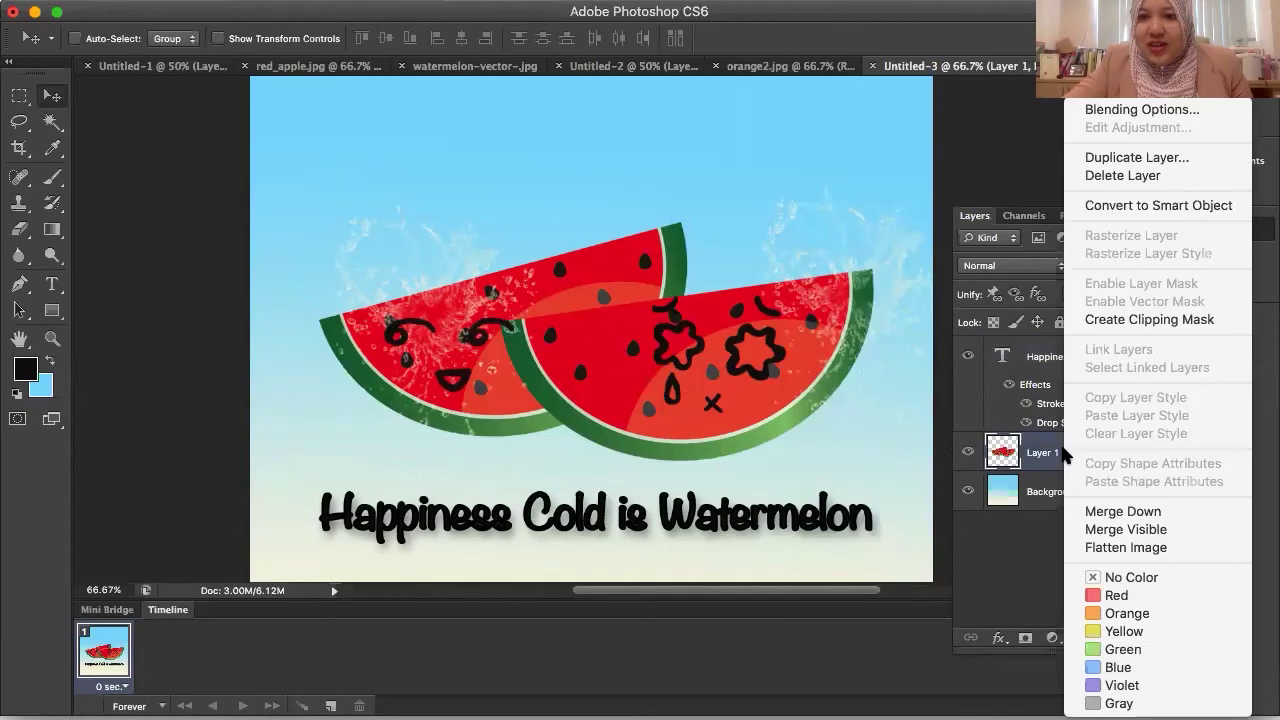
left_click(1134, 106)
left_click_drag(980, 114, 1270, 117)
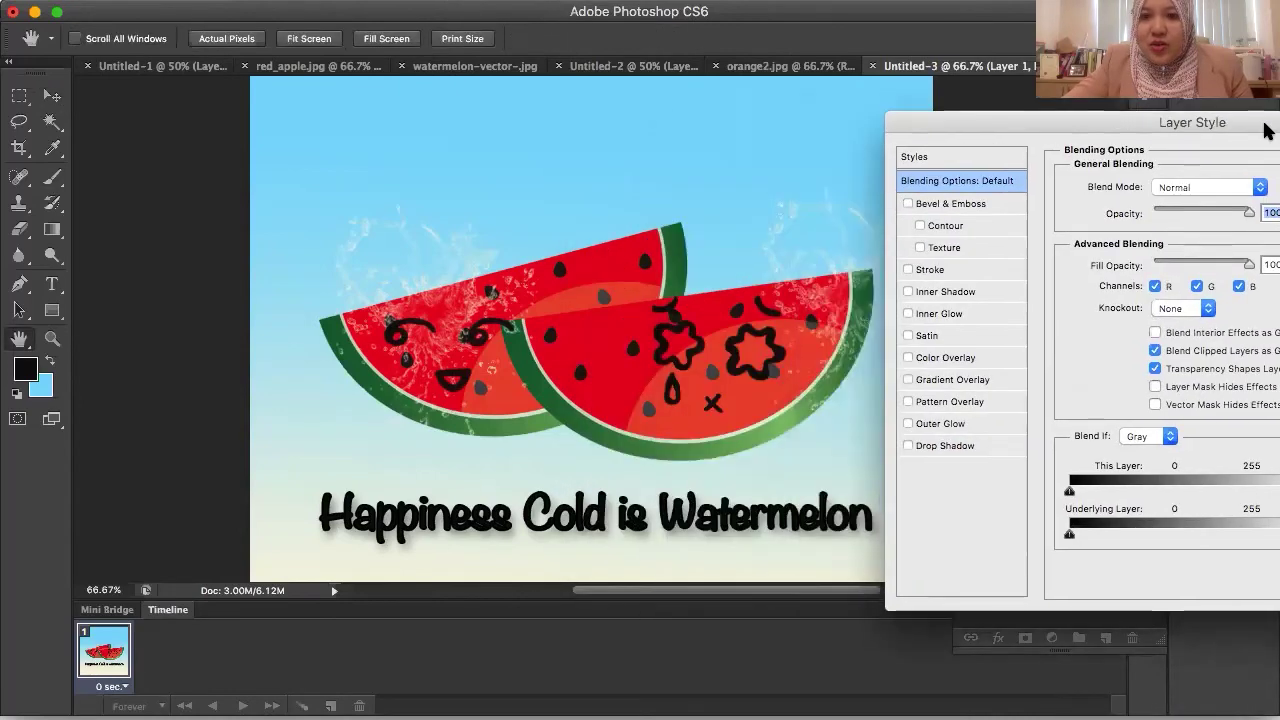
left_click(932, 442)
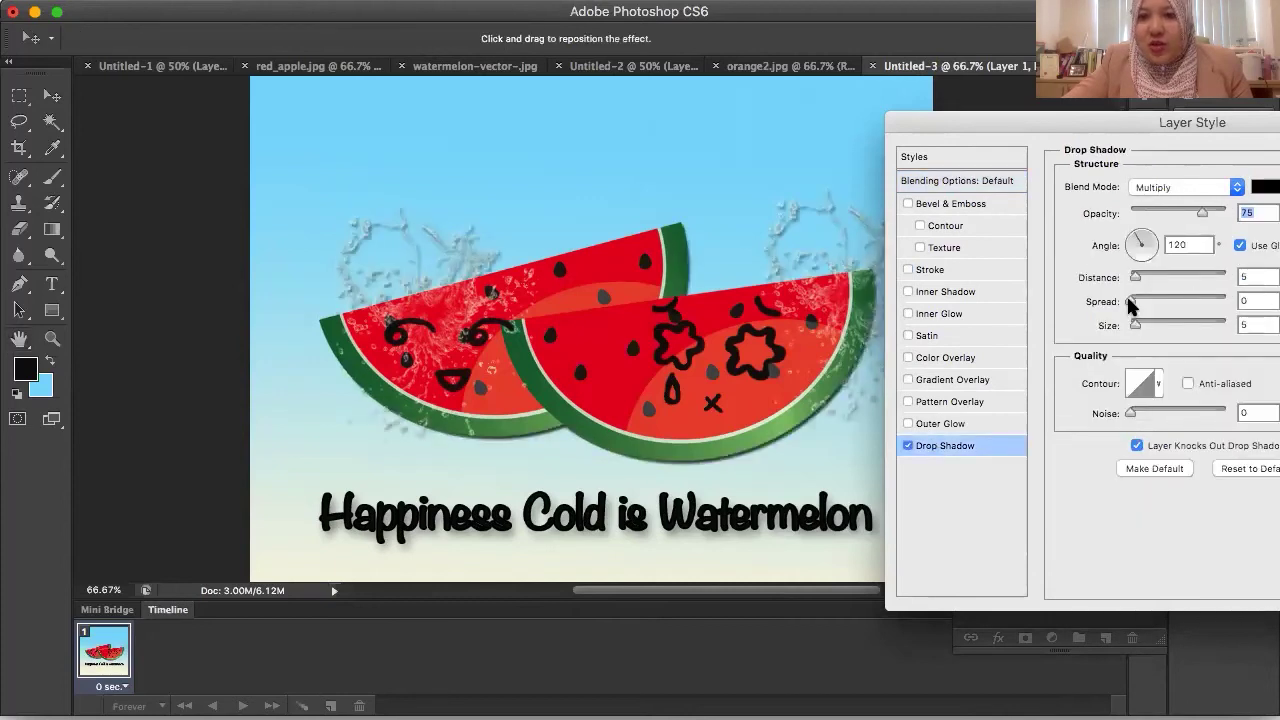
left_click_drag(1130, 299, 1133, 300)
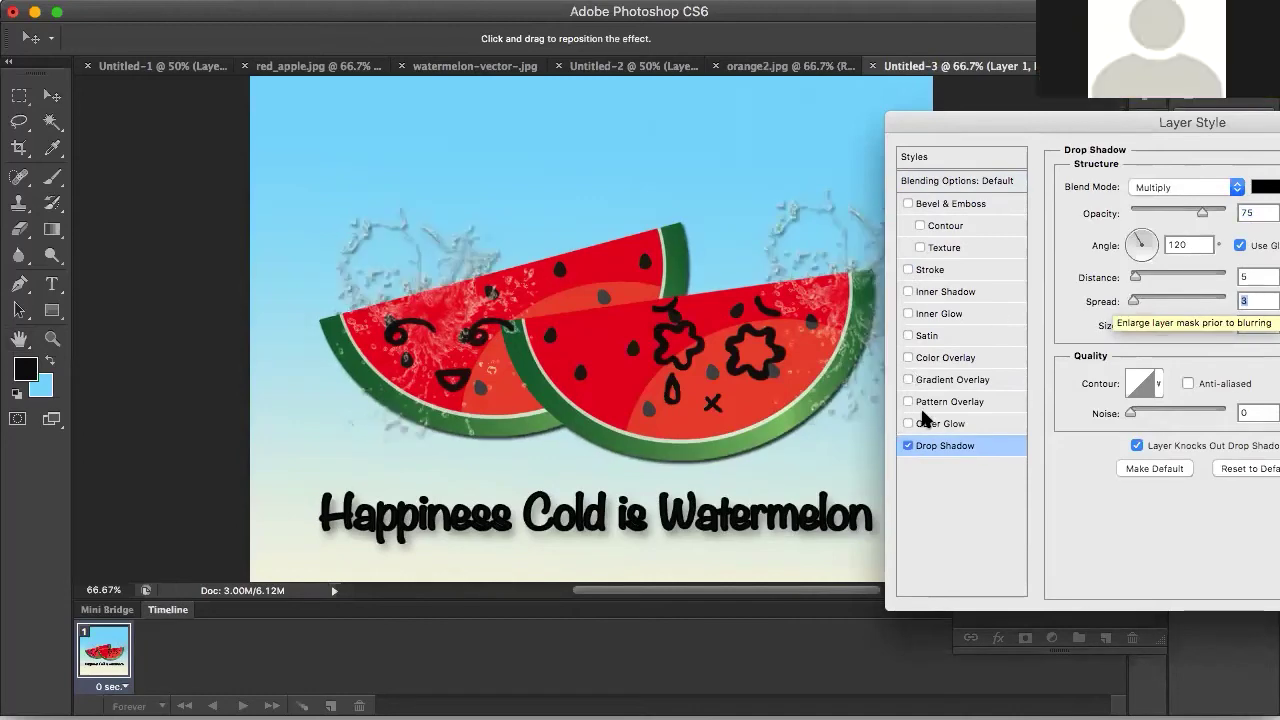
left_click(936, 376)
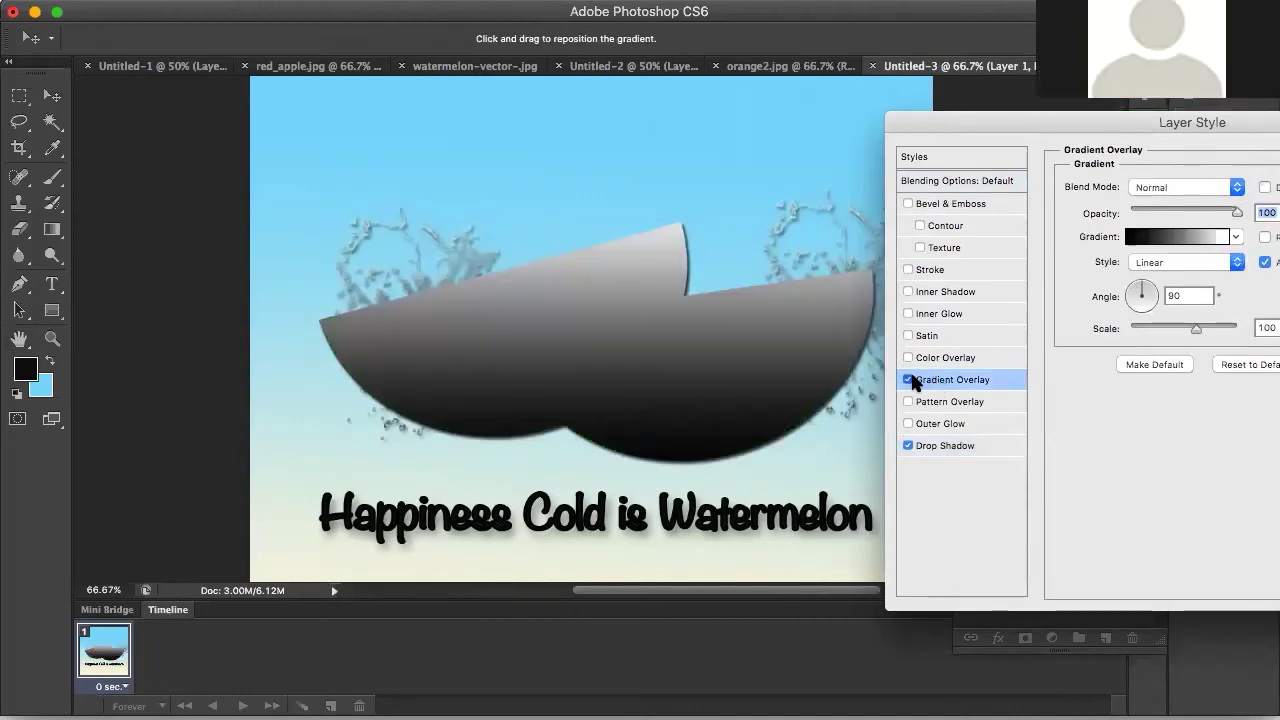
left_click(909, 379)
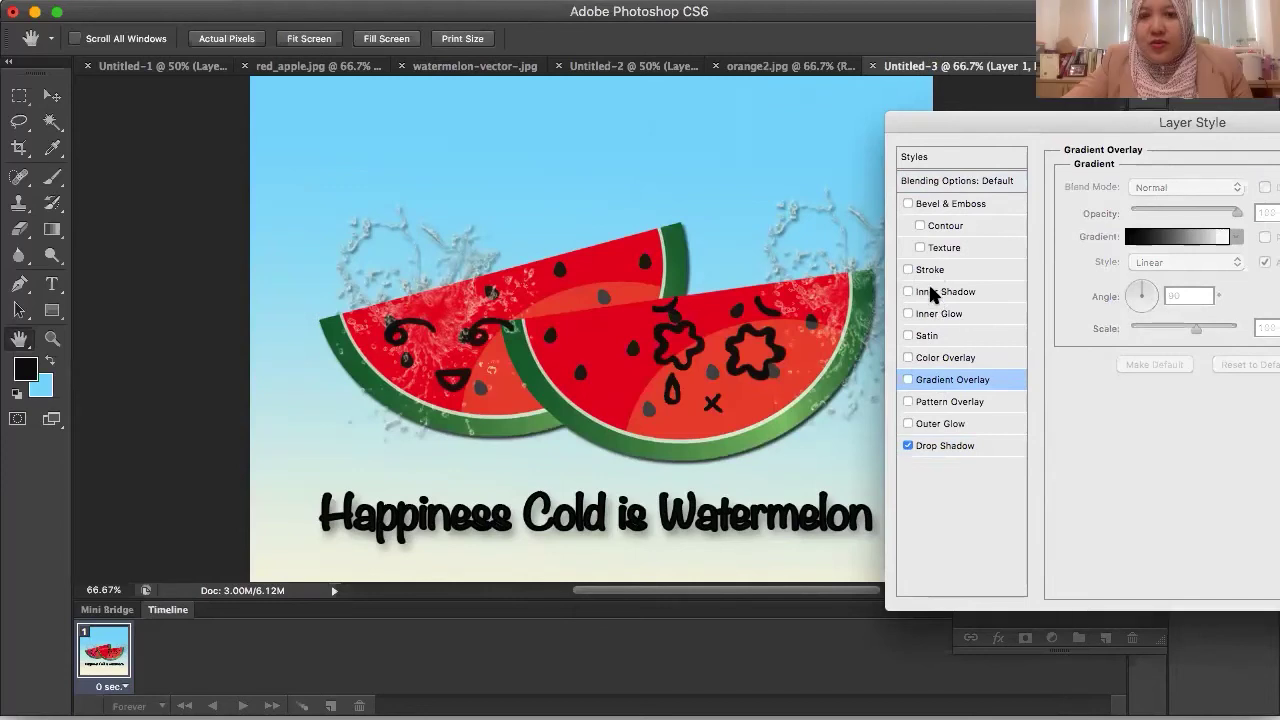
left_click_drag(1232, 117, 1060, 145)
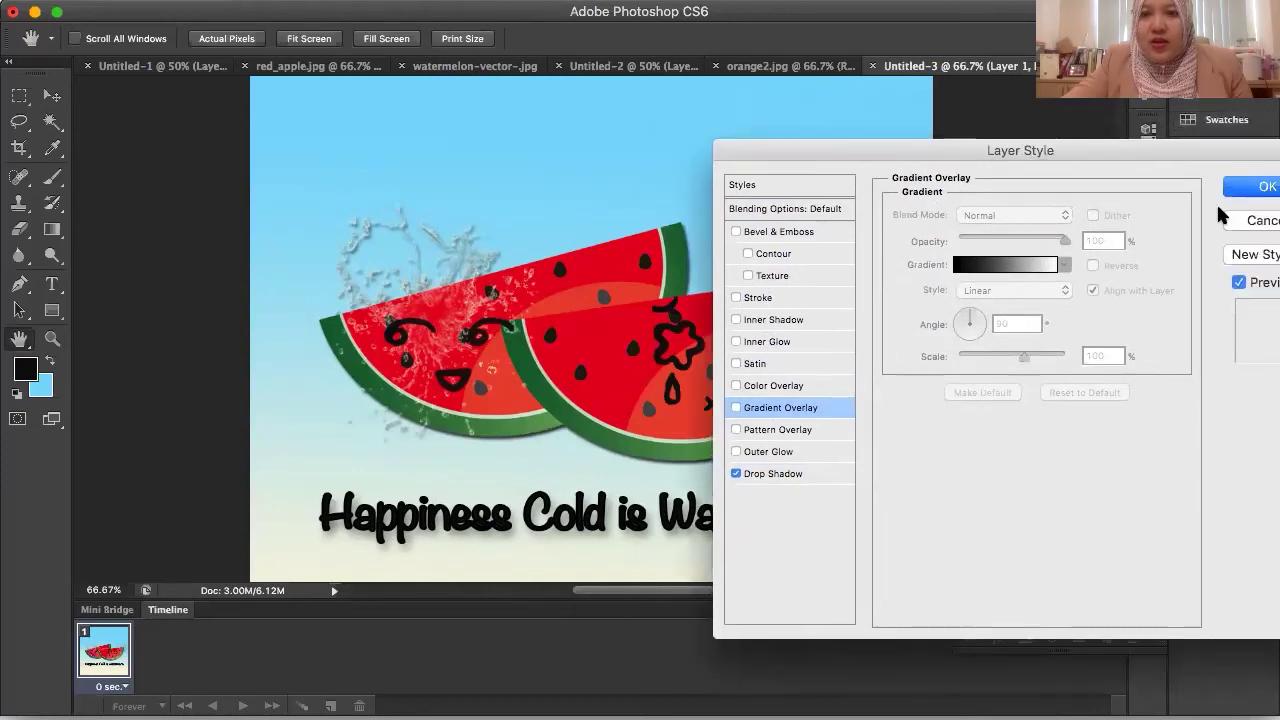
left_click(1258, 188)
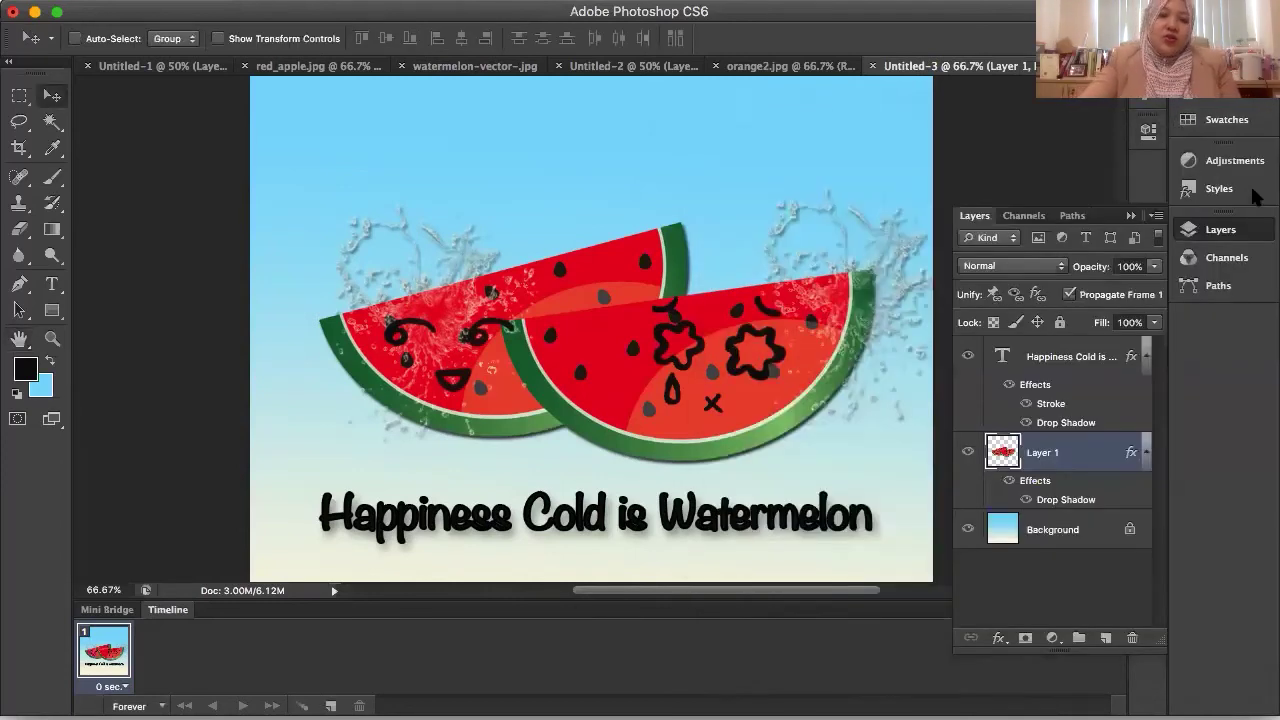